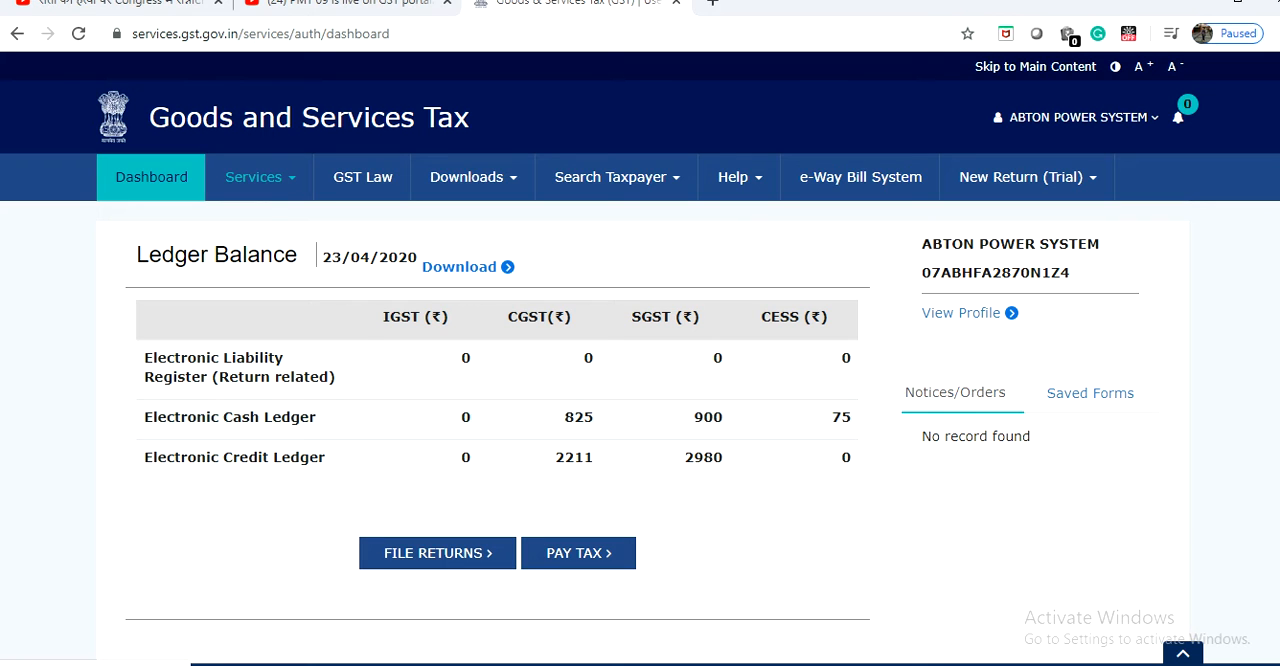
# Open the Electronic Cash Ledger and start filing GST PMT-09 for transfer of amount.
pyautogui.click(260, 177)
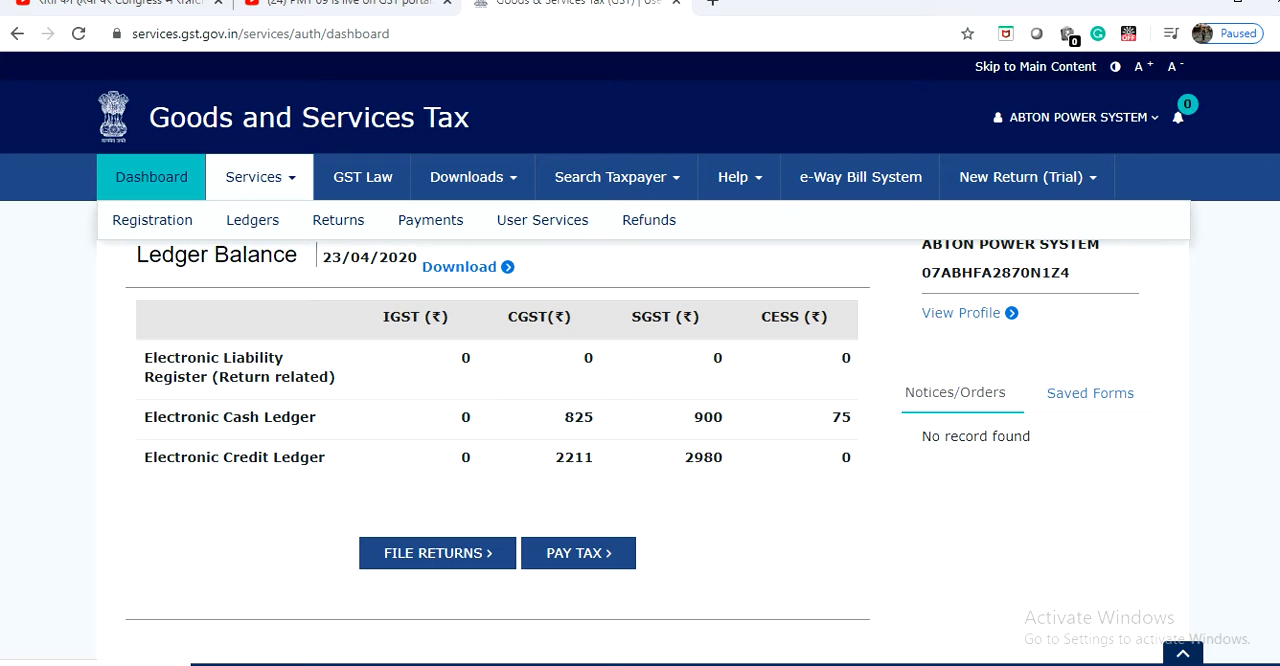
pyautogui.moveTo(252, 220)
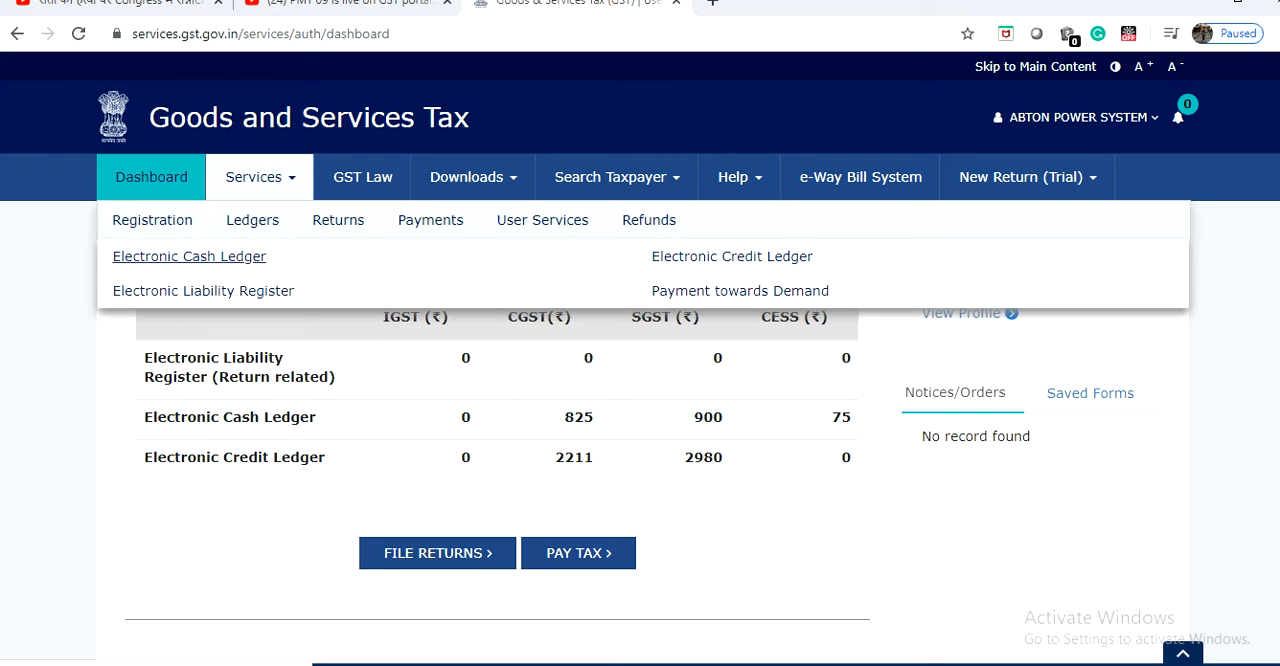
pyautogui.click(189, 256)
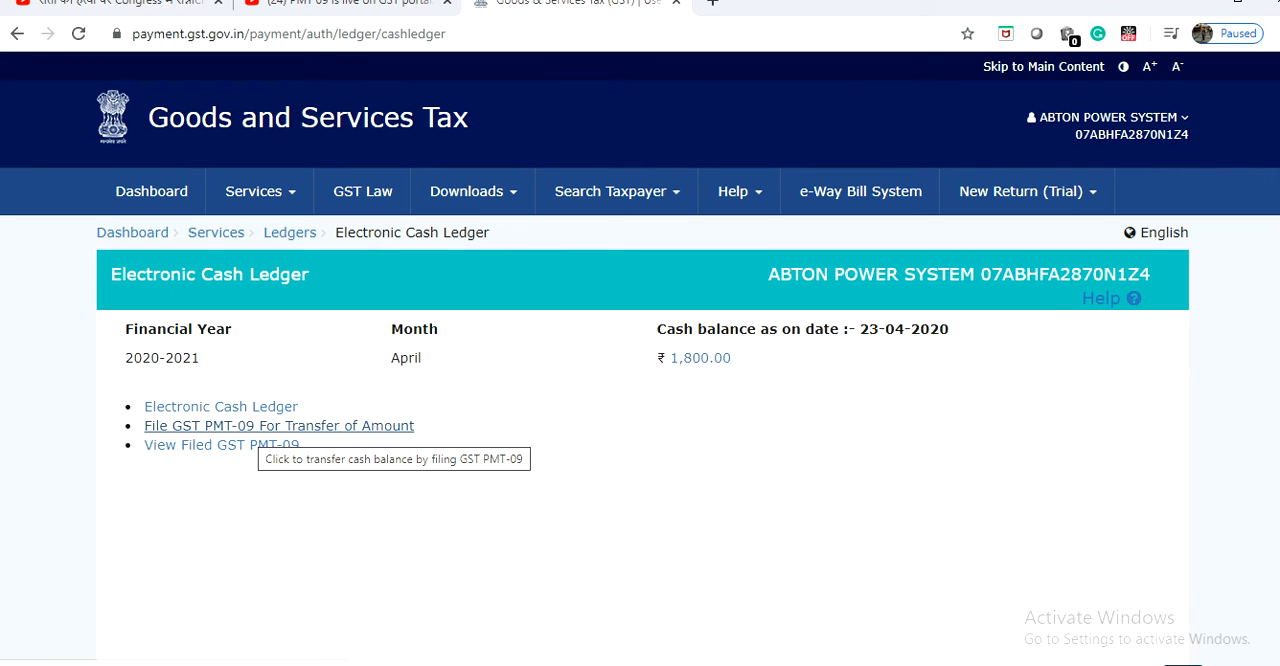
pyautogui.click(262, 426)
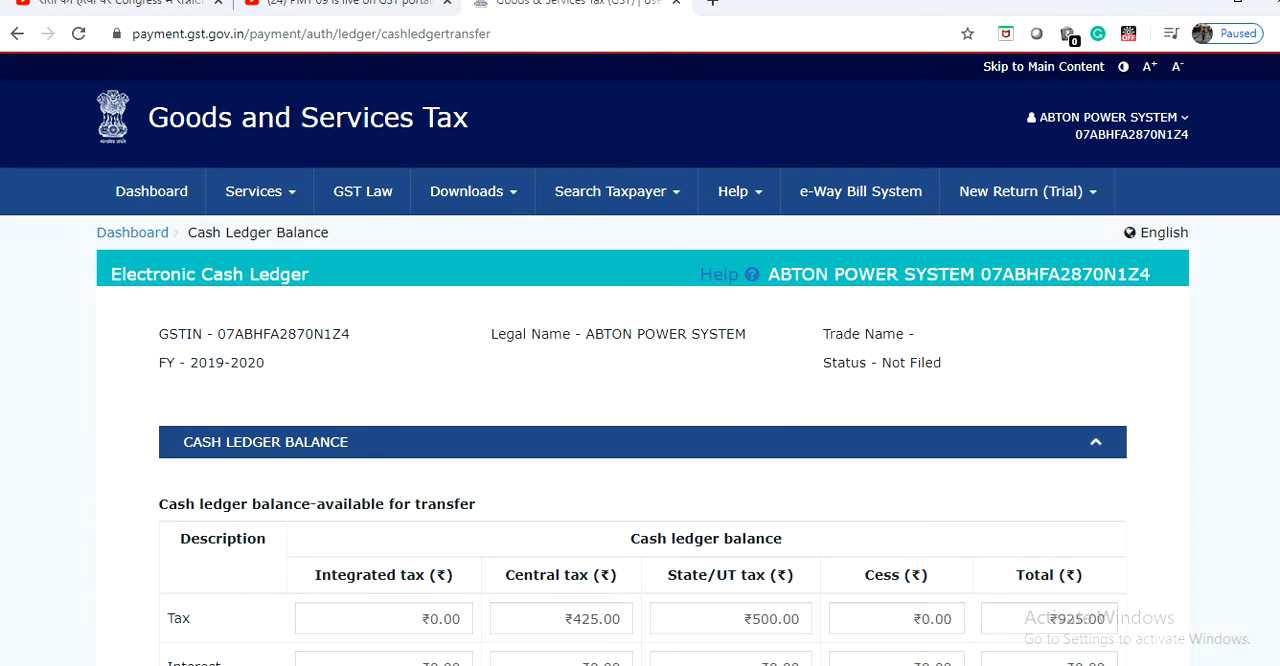
# Set the major head to transfer from as Cess in the Add record table.
pyautogui.scroll(-3, 640, 400)
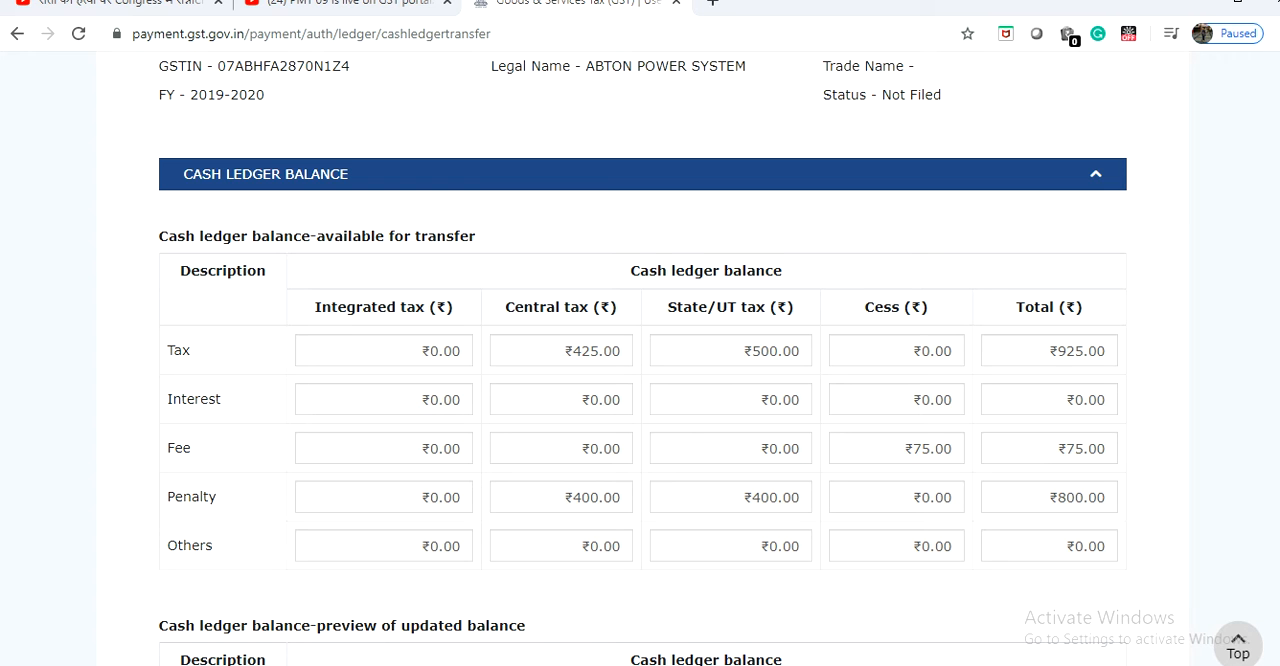
pyautogui.scroll(-2, 643, 358)
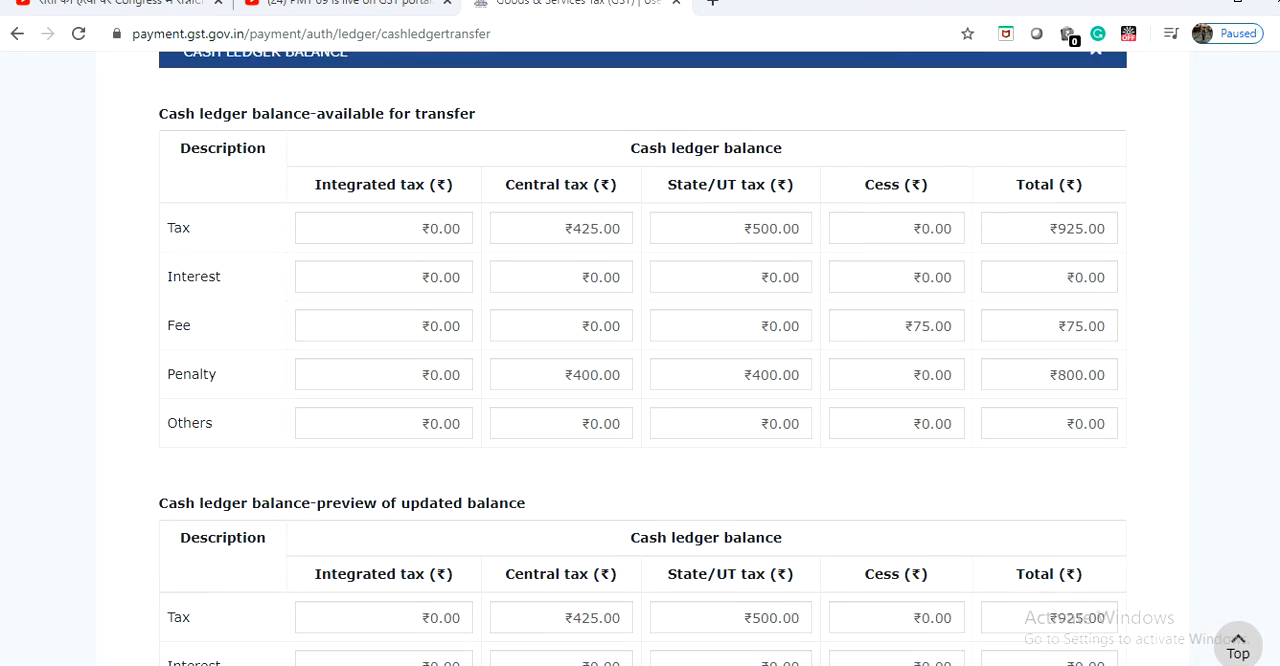
pyautogui.scroll(-2, 643, 358)
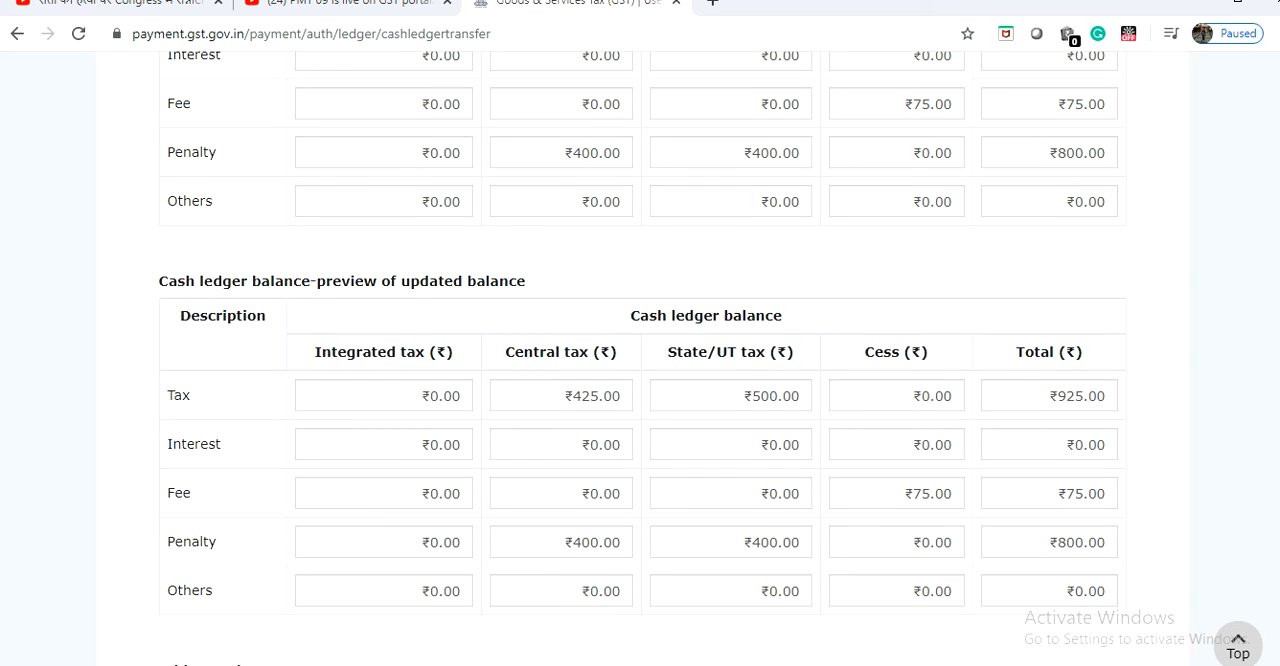
pyautogui.scroll(-3, 643, 358)
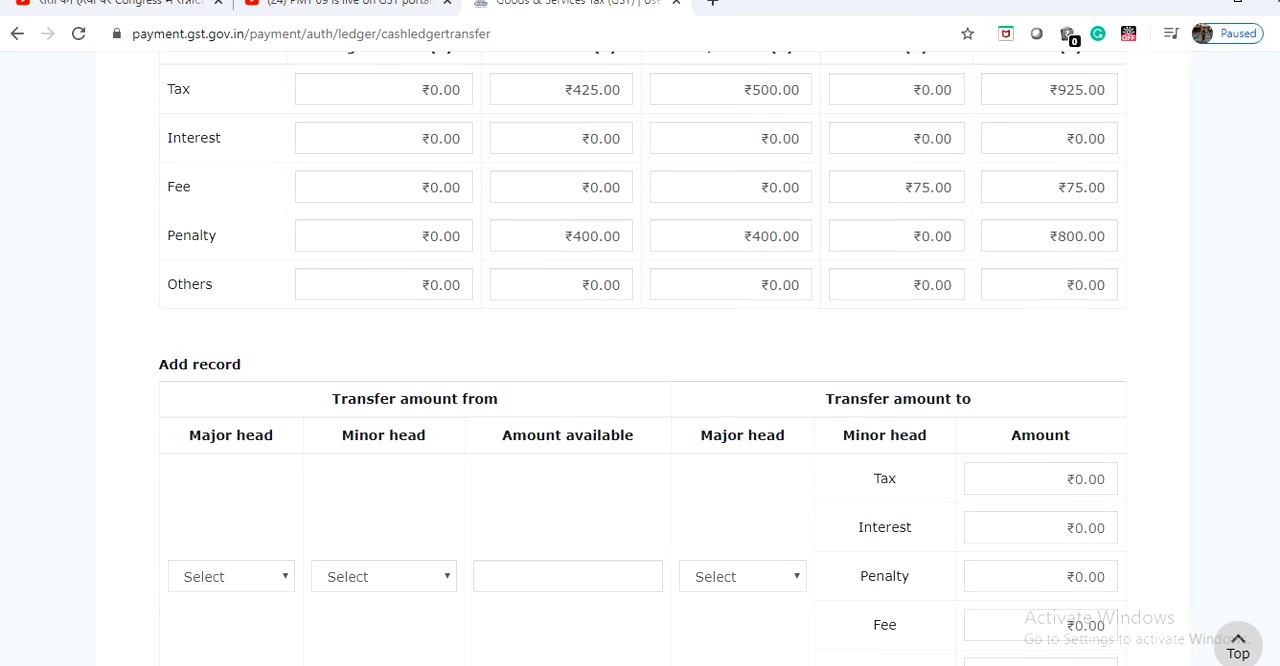
pyautogui.scroll(-1, 643, 358)
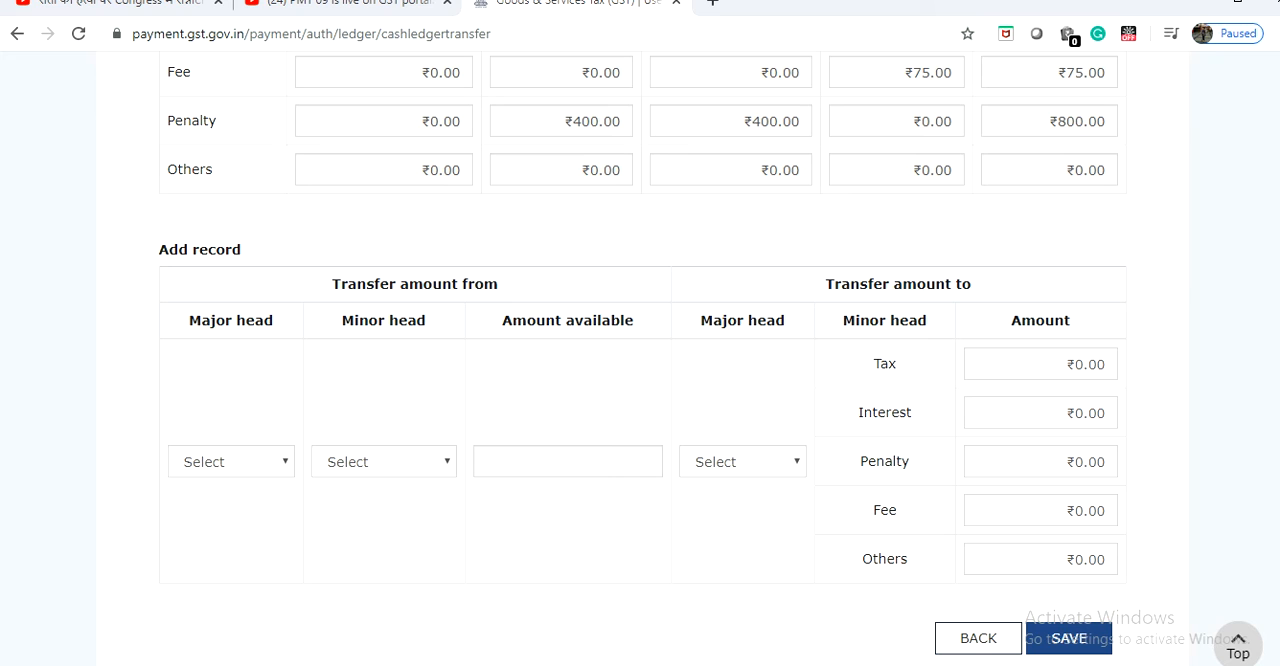
pyautogui.click(230, 461)
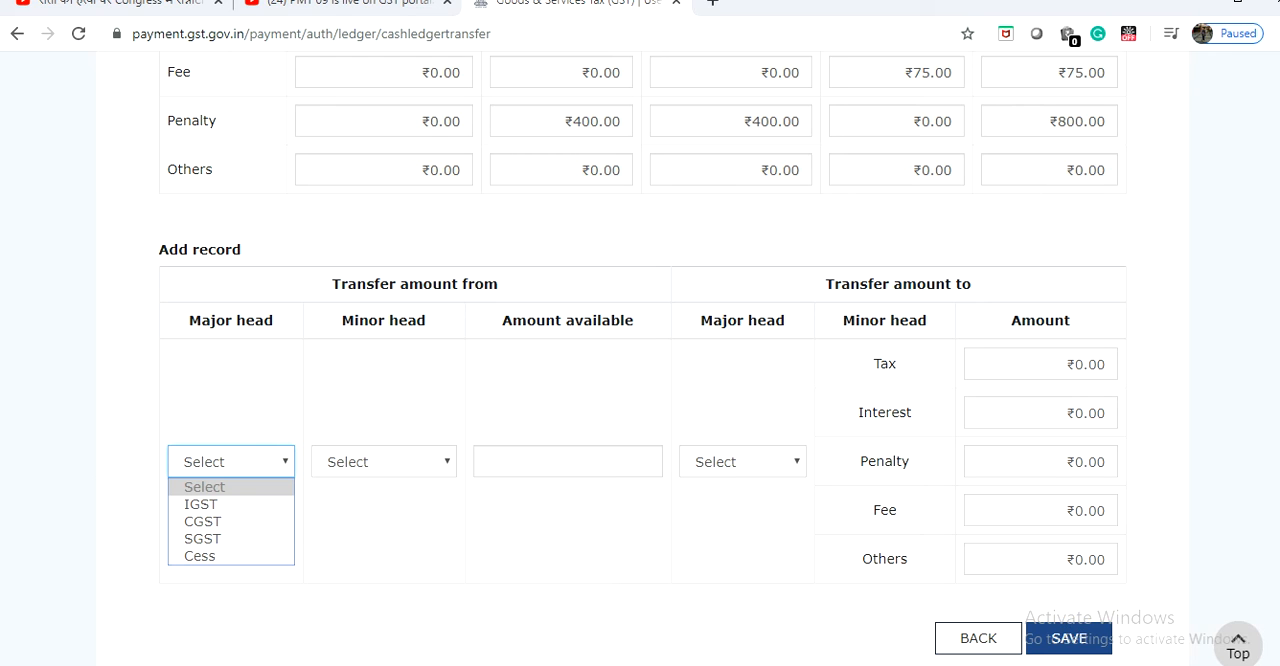
pyautogui.press('Down')
pyautogui.press('Down')
pyautogui.press('Down')
pyautogui.press('Down')
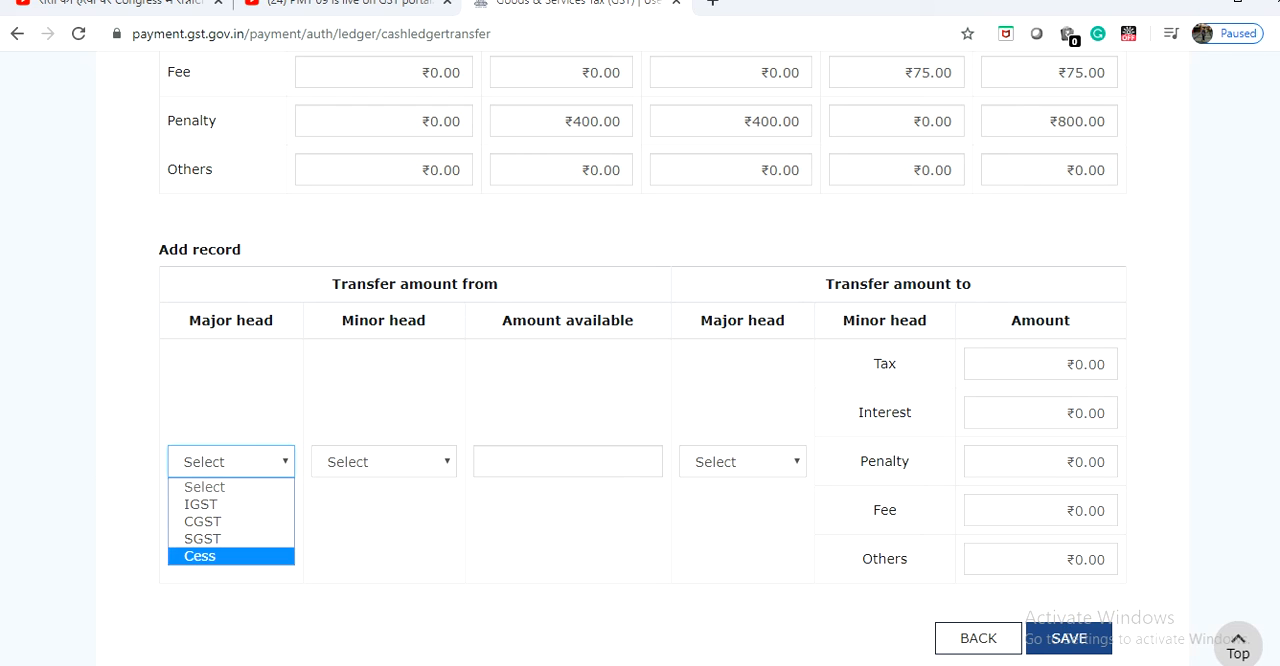
pyautogui.press('Return')
# Set the minor head to transfer from as Fee.
pyautogui.click(384, 462)
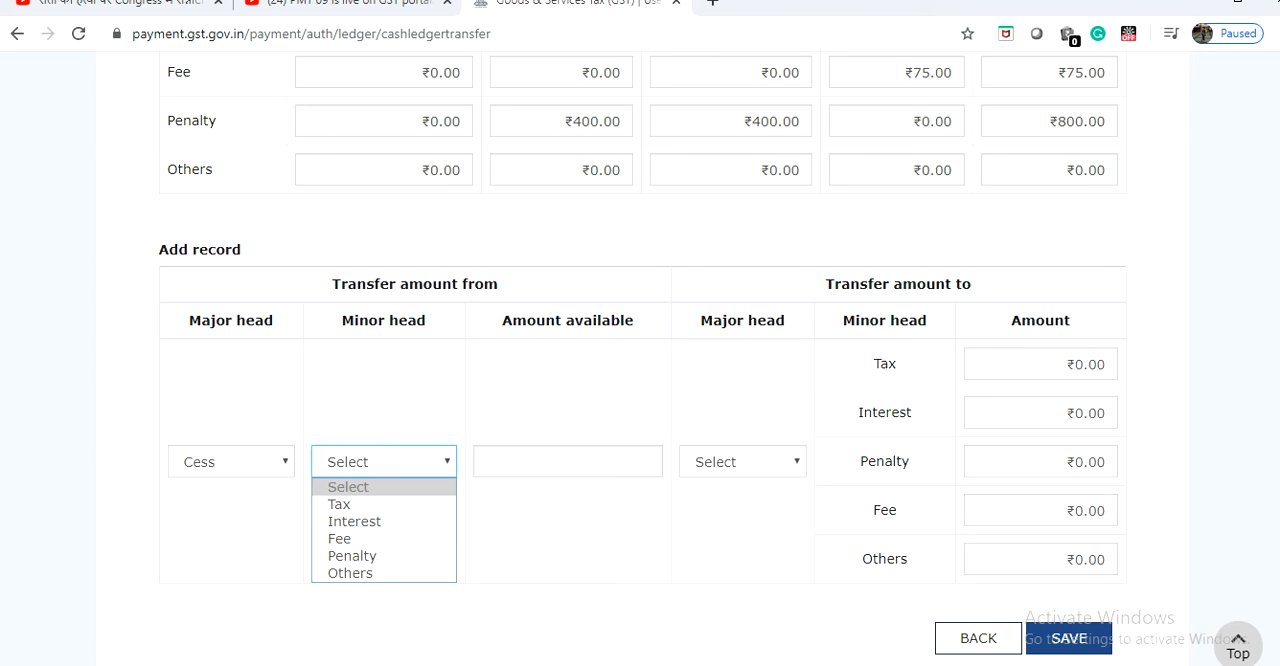
pyautogui.press('Return')
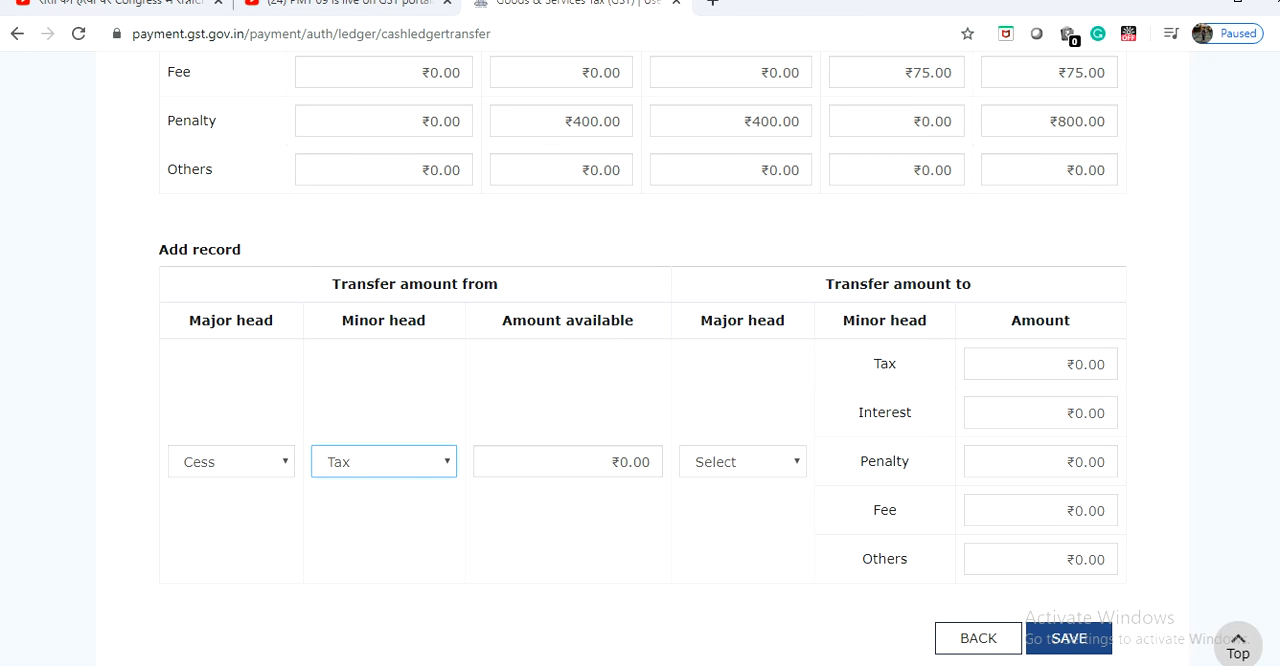
pyautogui.click(384, 462)
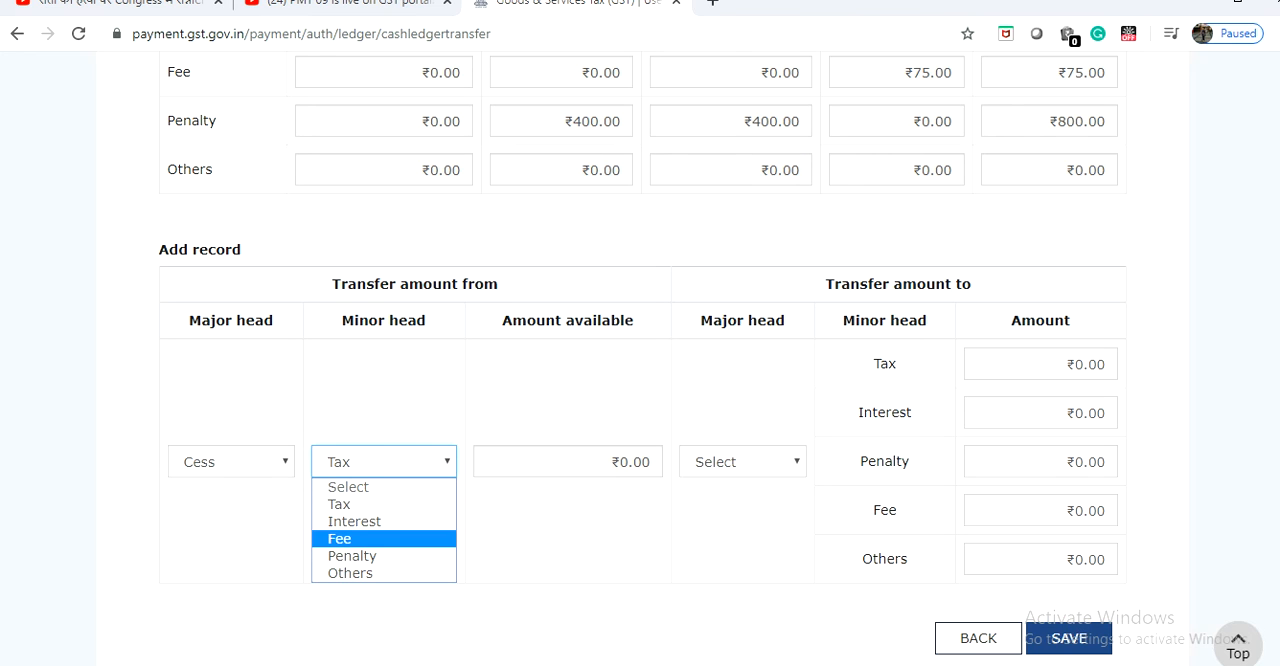
pyautogui.click(384, 539)
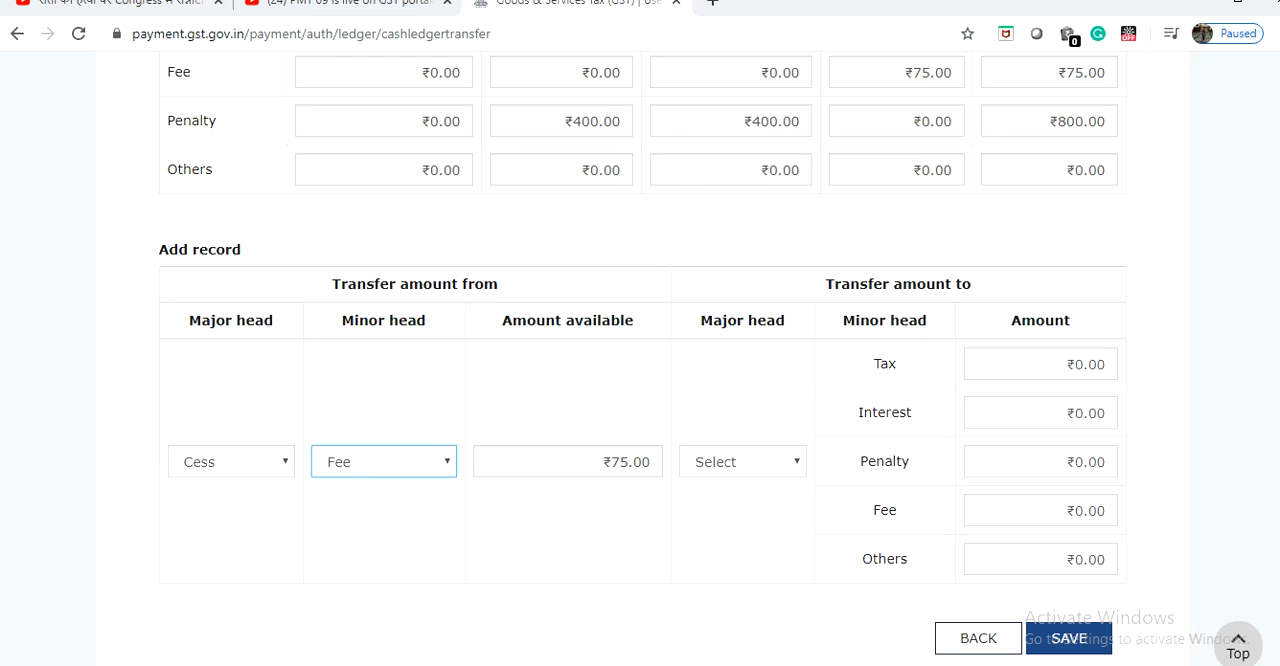
# Transfer 75 to the Tax minor head under CGST, then save the record and confirm the transfer.
pyautogui.click(742, 461)
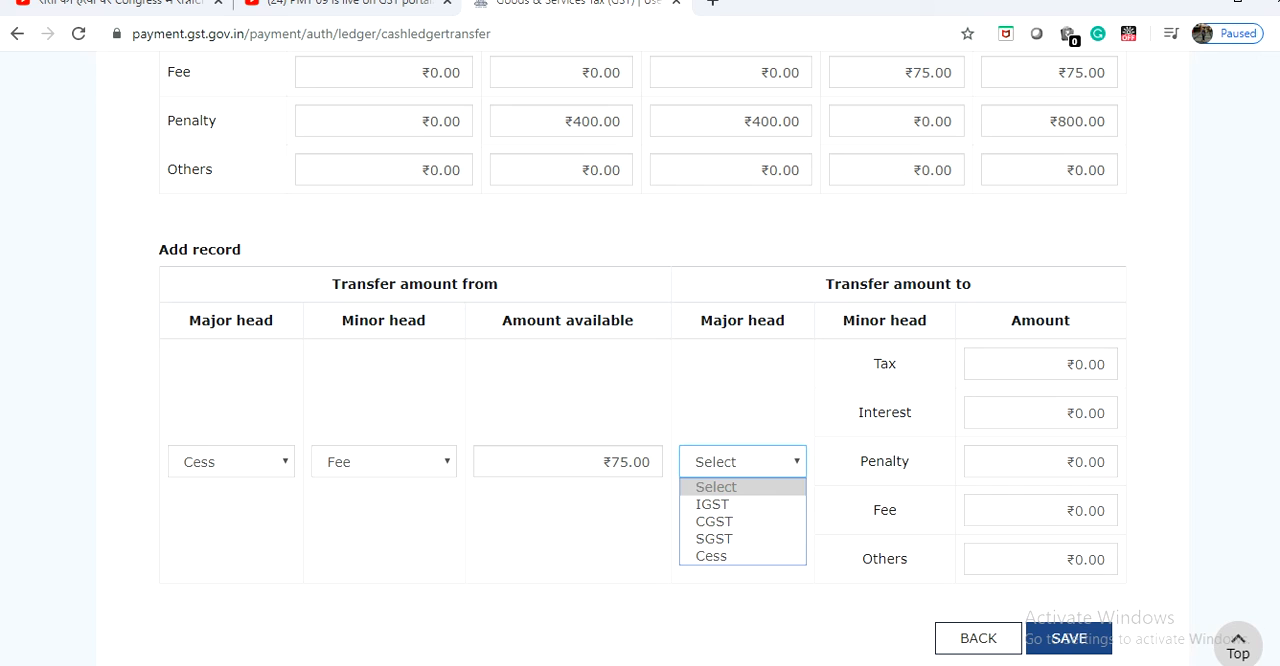
pyautogui.click(714, 521)
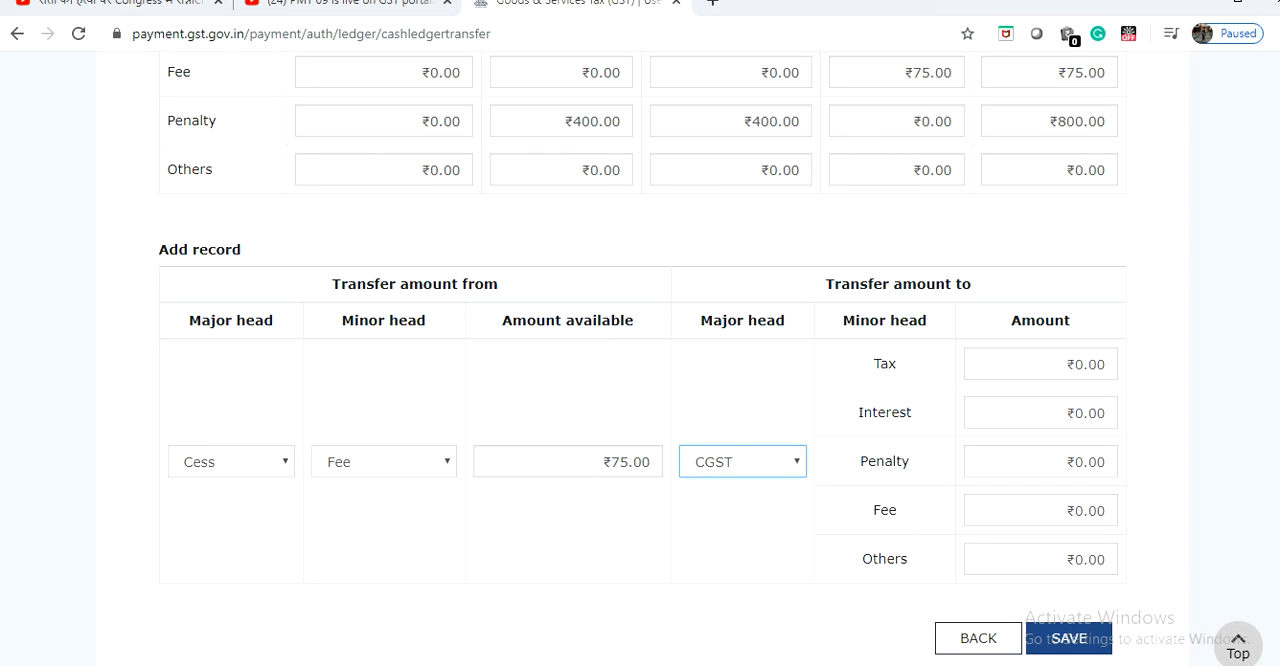
pyautogui.click(1041, 364)
pyautogui.write('75')
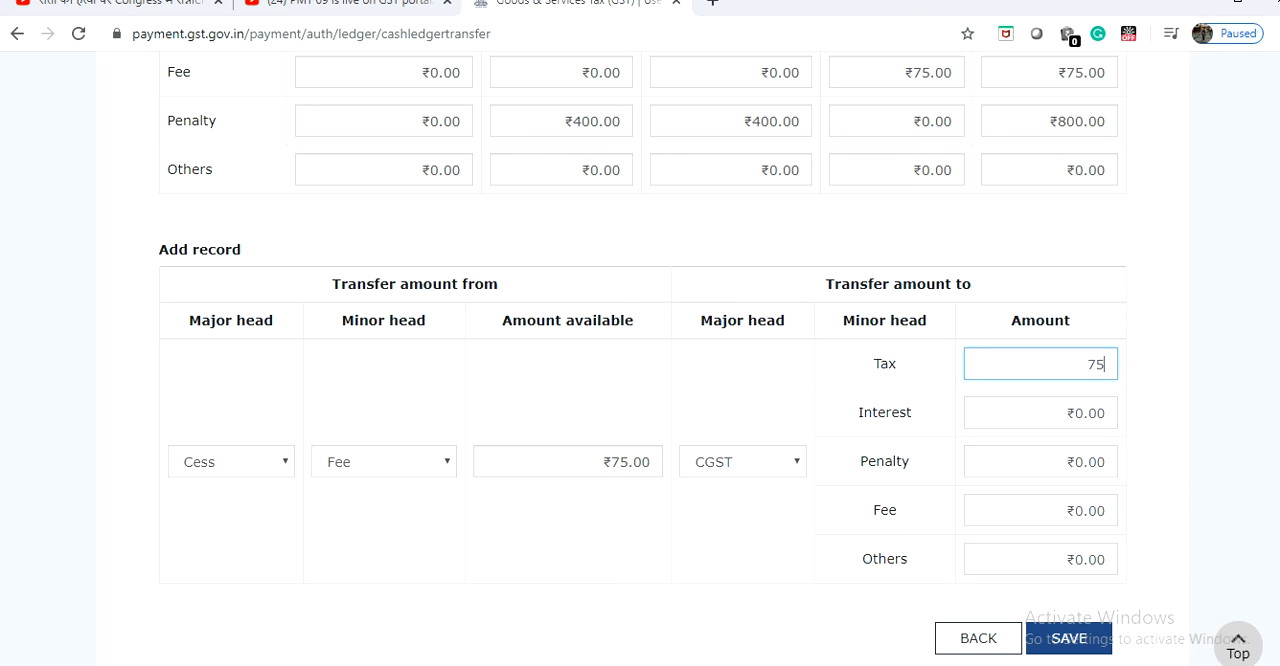
pyautogui.click(1068, 638)
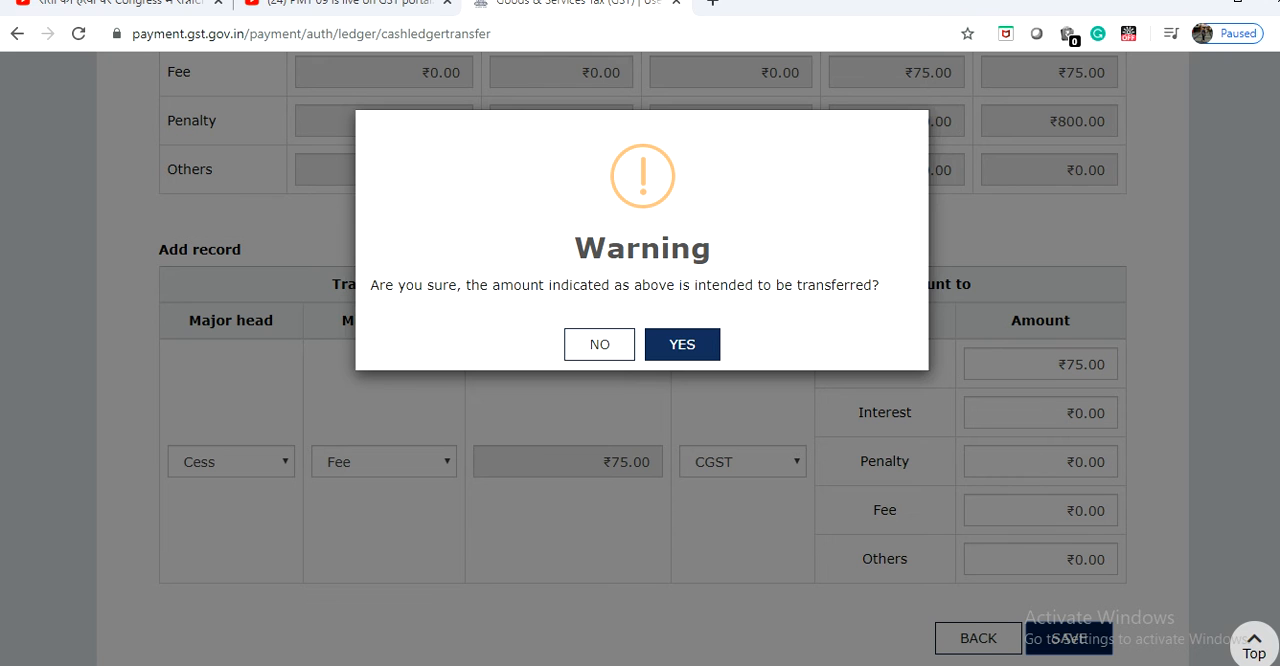
pyautogui.click(682, 344)
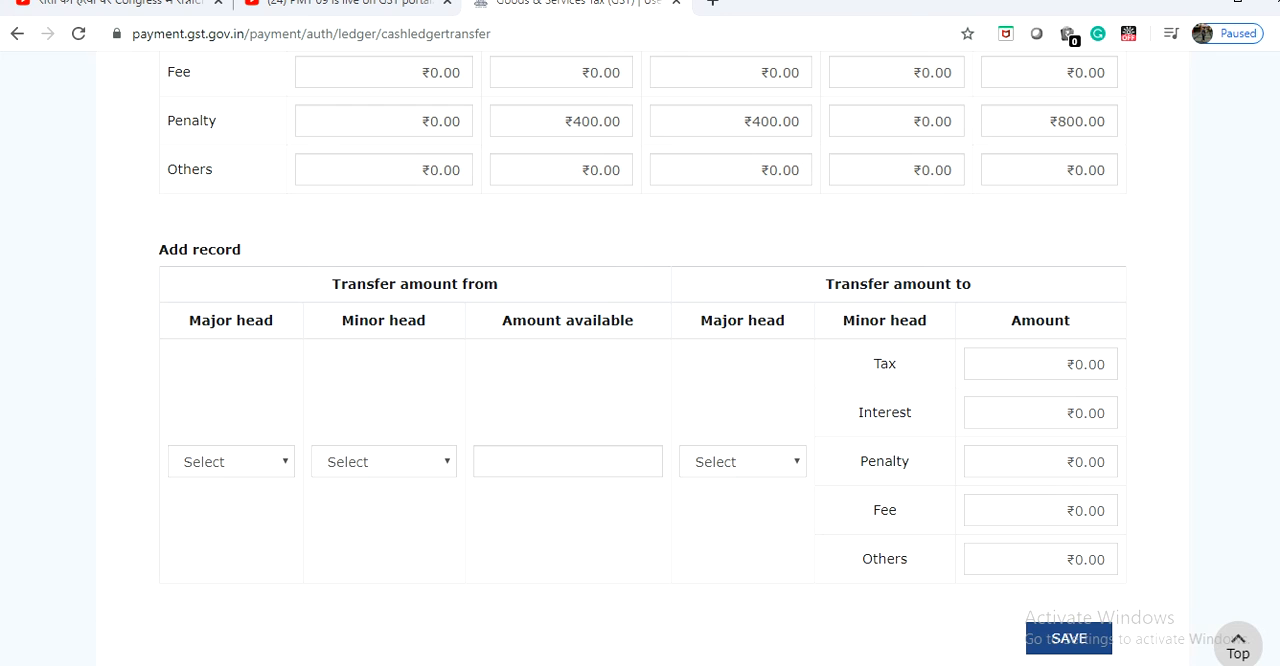
pyautogui.click(1080, 645)
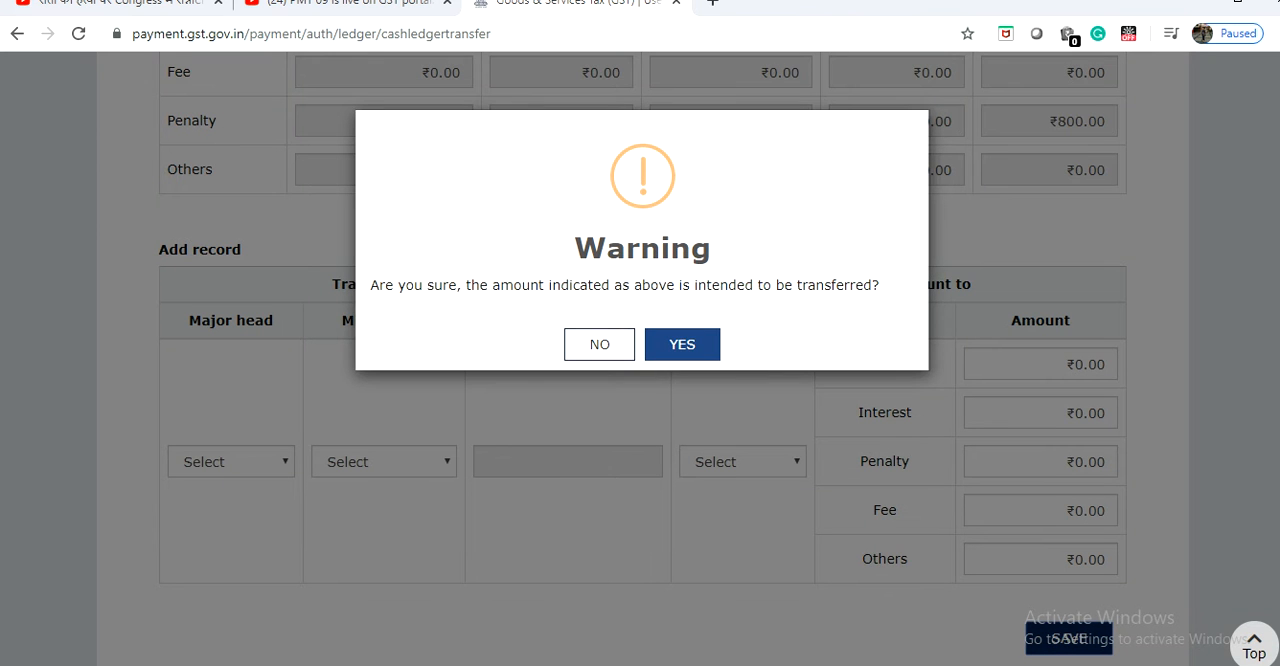
pyautogui.click(682, 344)
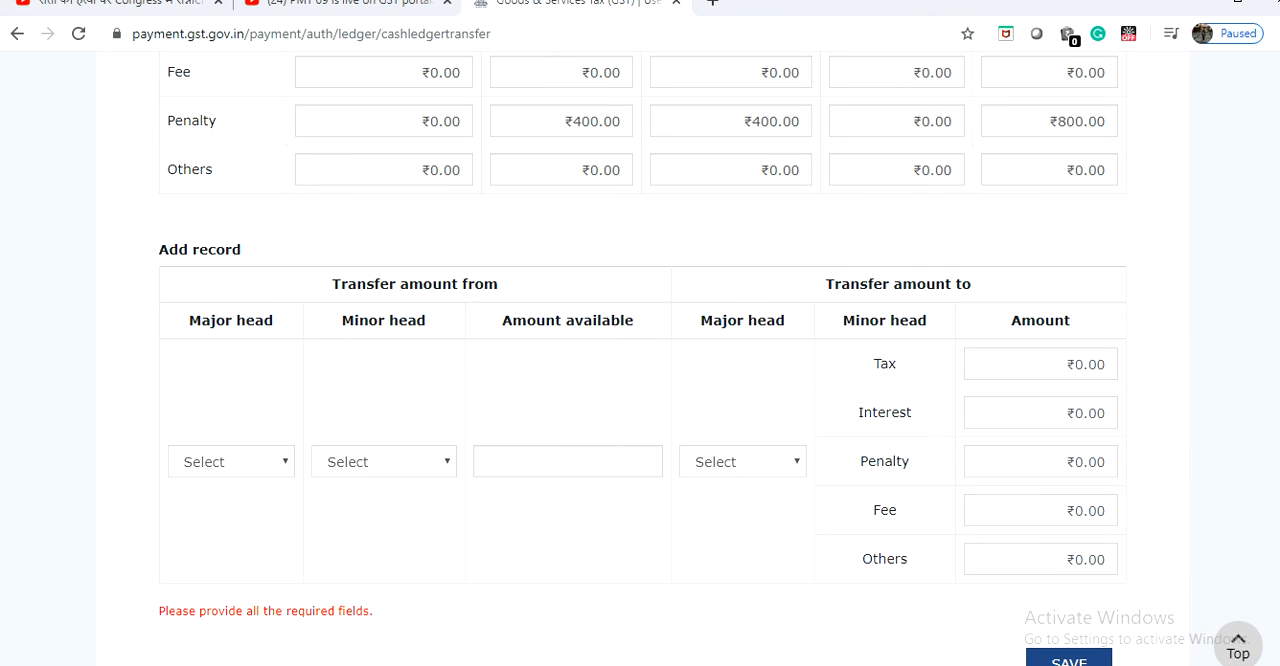
# Proceed to file the processed record that transfers CESS Fee to CGST.
pyautogui.scroll(-2, 642, 360)
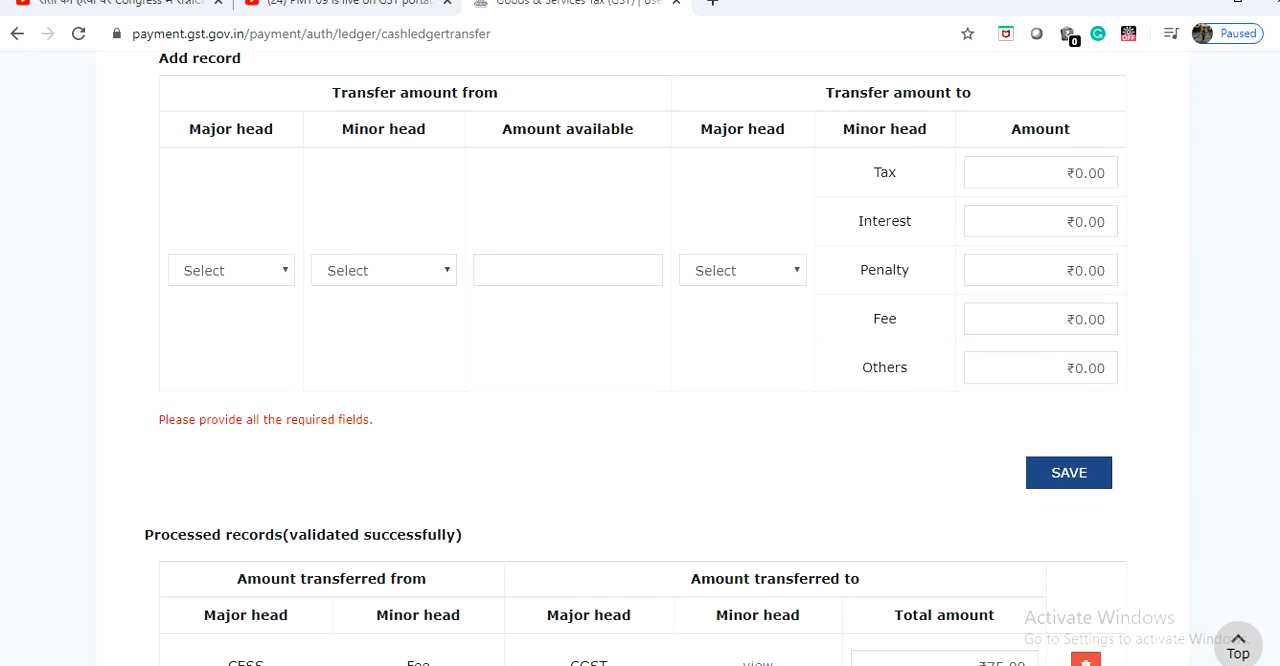
pyautogui.scroll(-2, 642, 360)
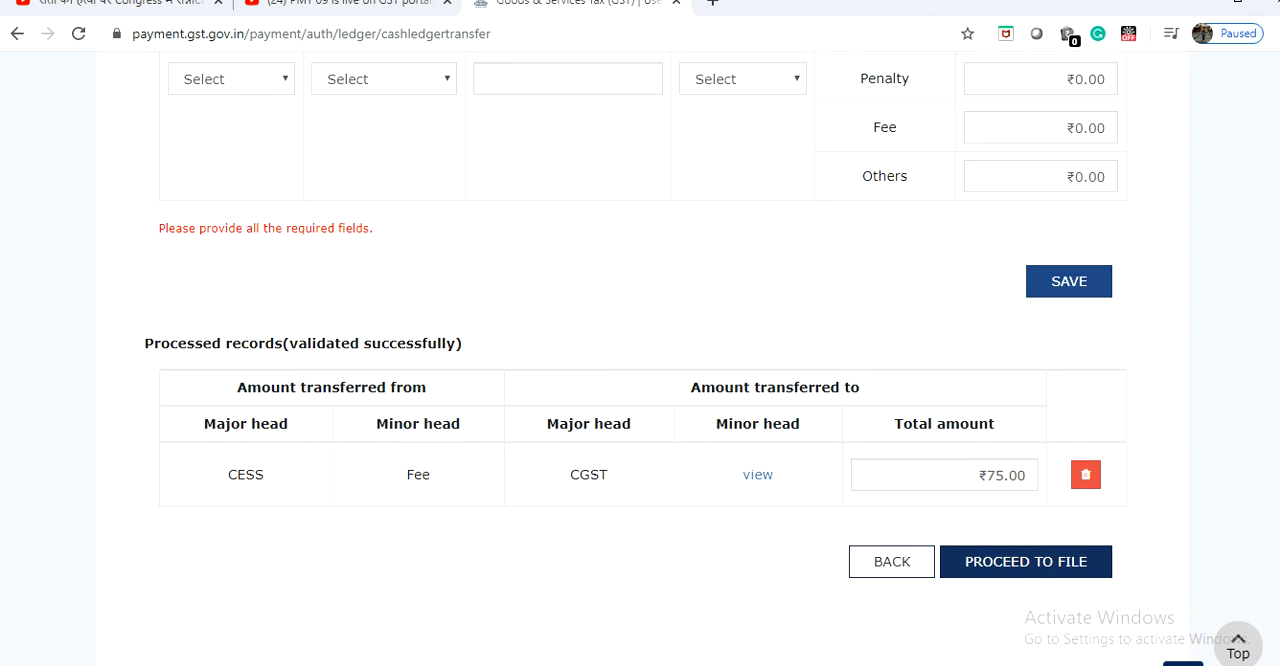
pyautogui.click(1040, 565)
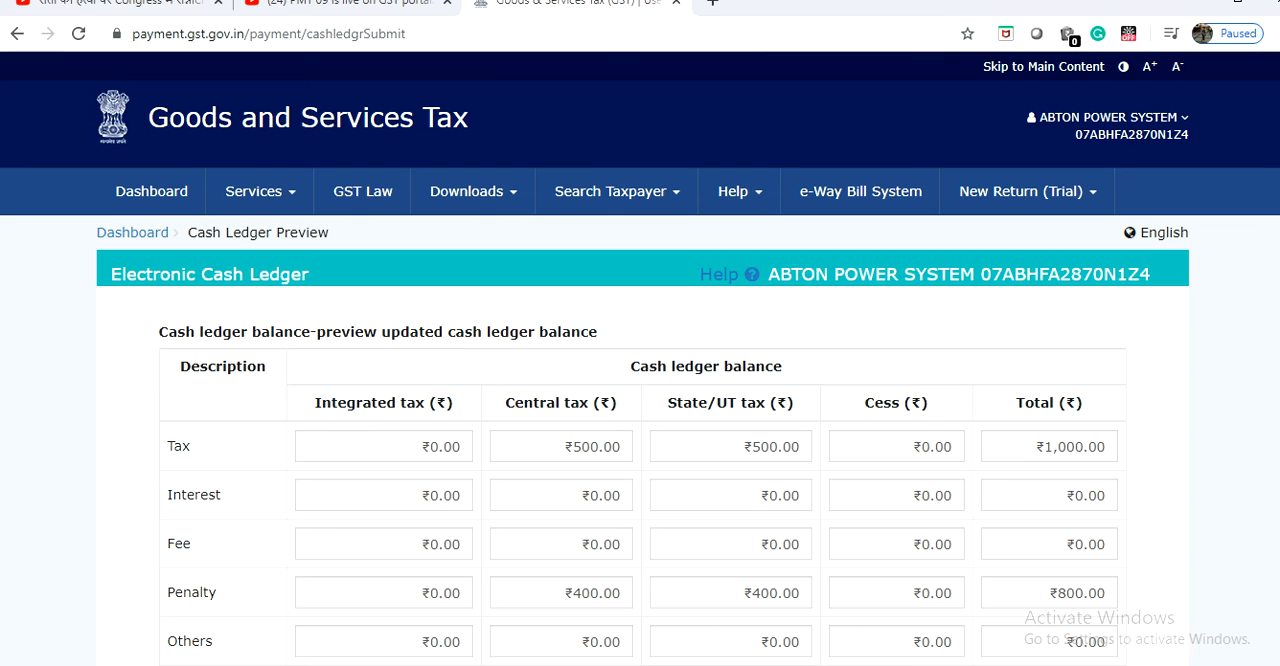
# Accept the verification declaration below the transfer details and select the authorised signatory.
pyautogui.scroll(-5, 640, 400)
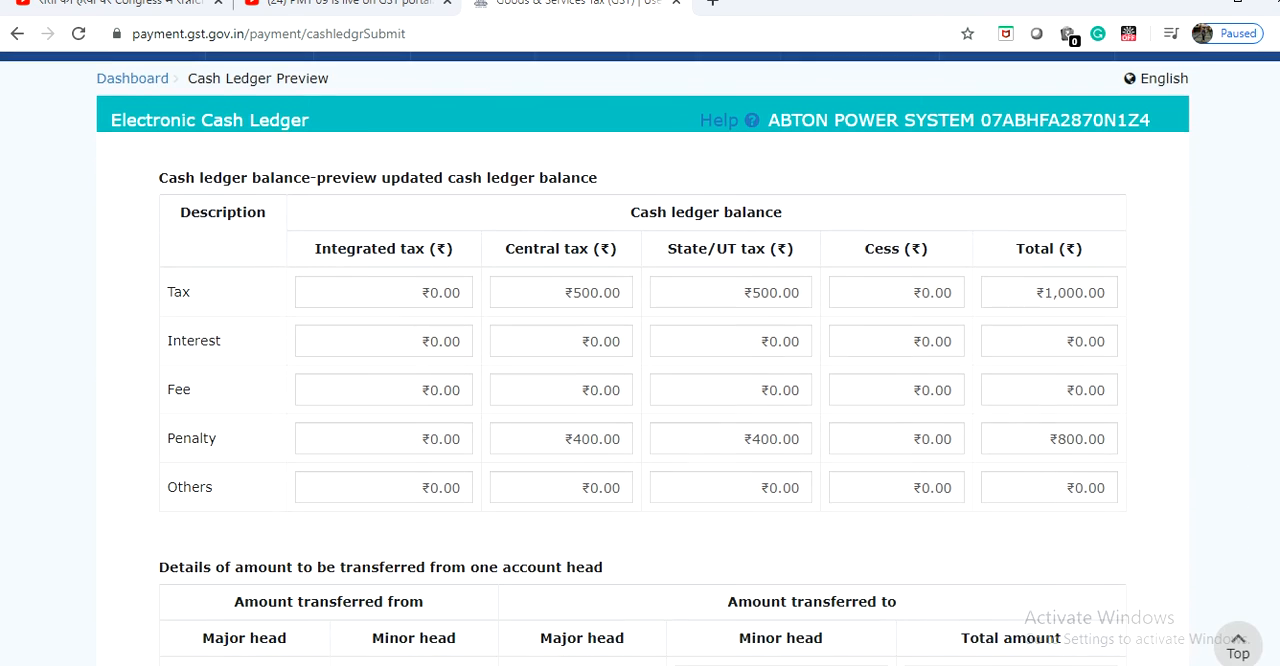
pyautogui.scroll(-3, 640, 400)
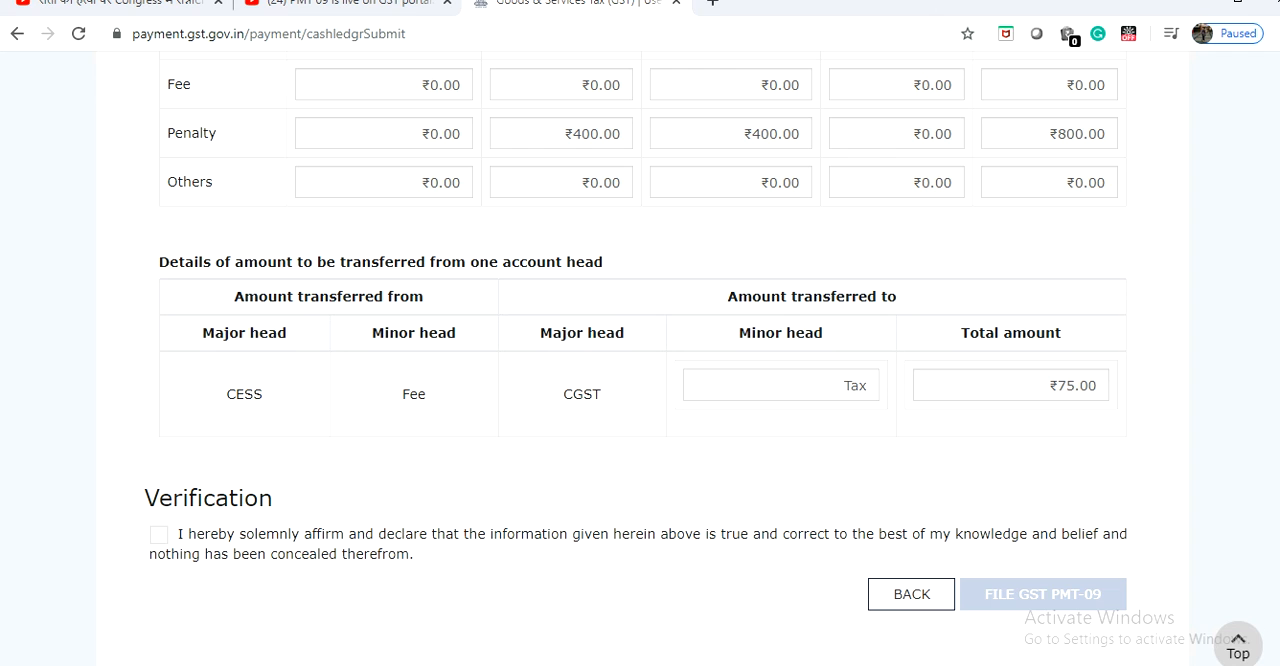
pyautogui.click(159, 535)
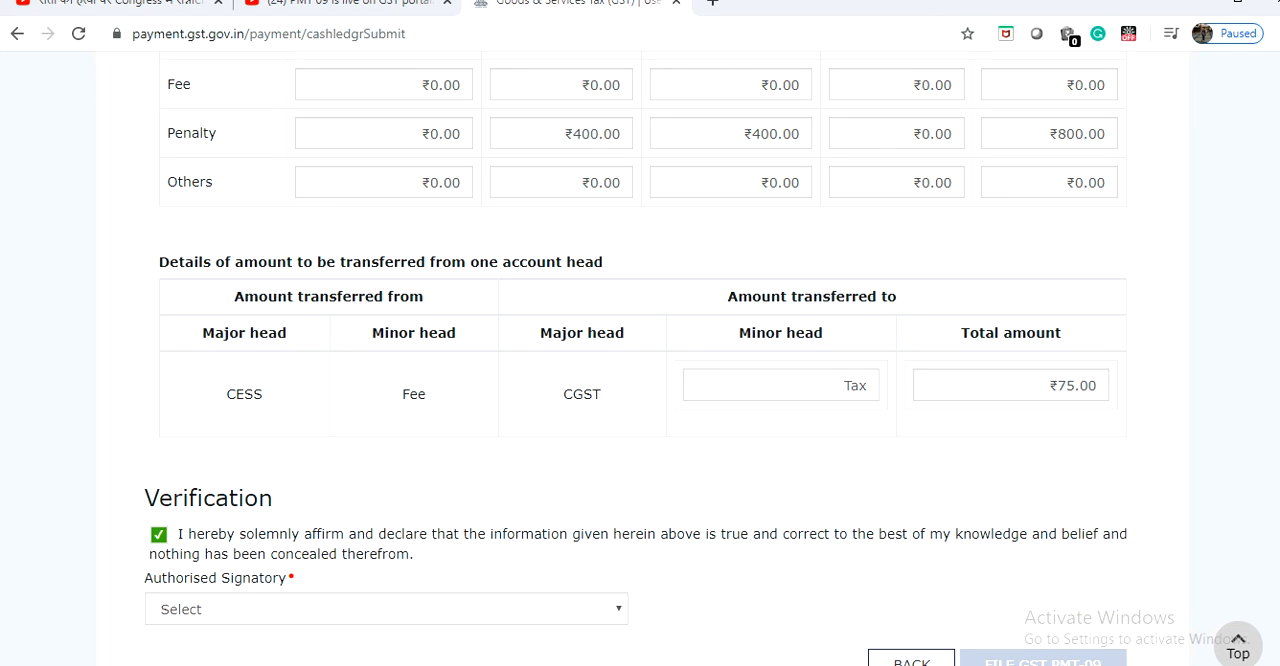
pyautogui.click(386, 609)
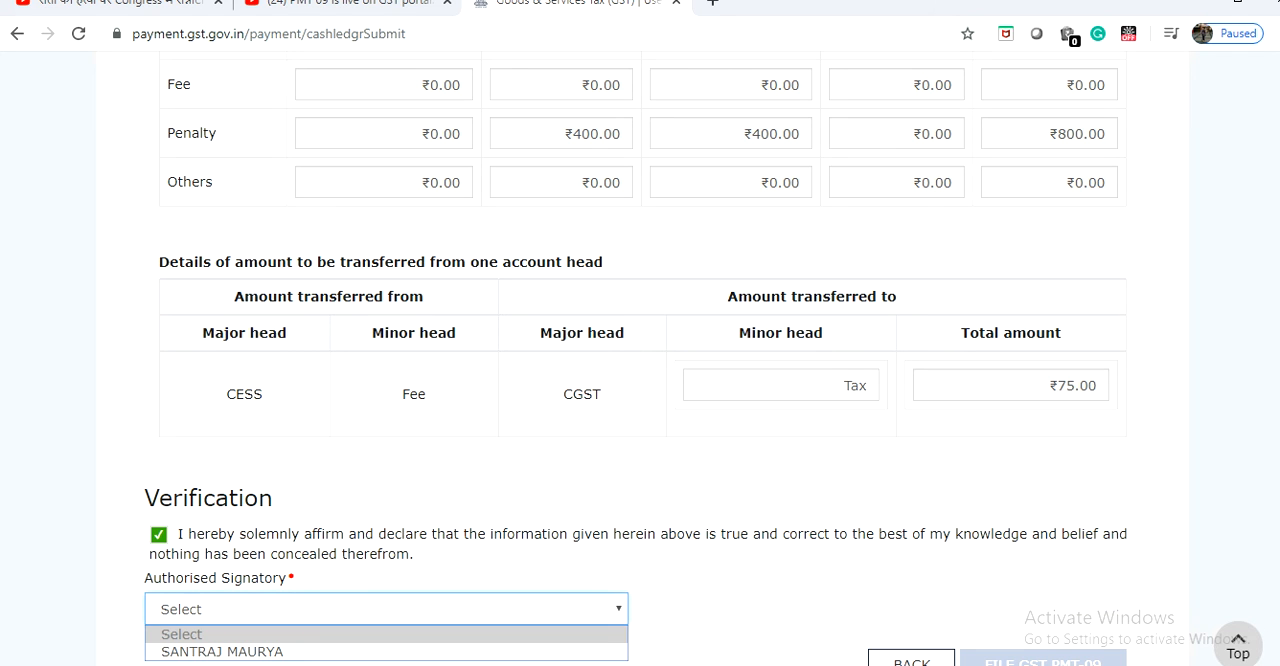
pyautogui.click(222, 652)
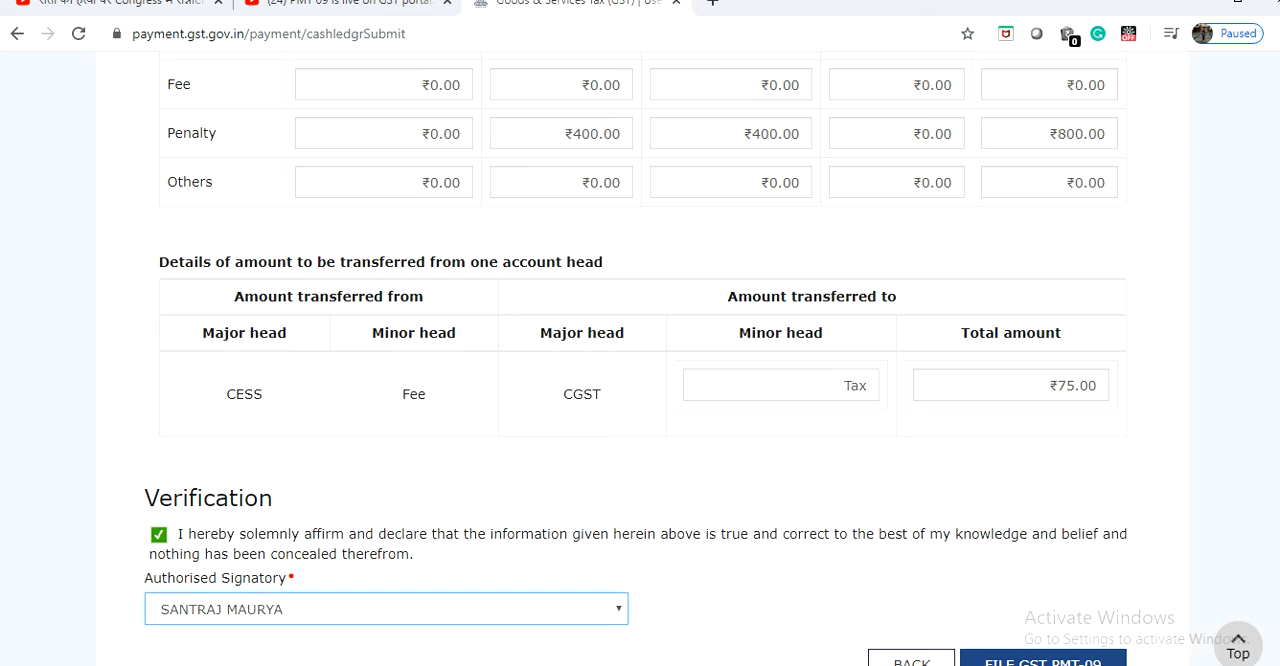
# Submit GST PMT-09 for filing and confirm the submission.
pyautogui.scroll(-2, 640, 360)
pyautogui.click(1042, 464)
pyautogui.click(682, 345)
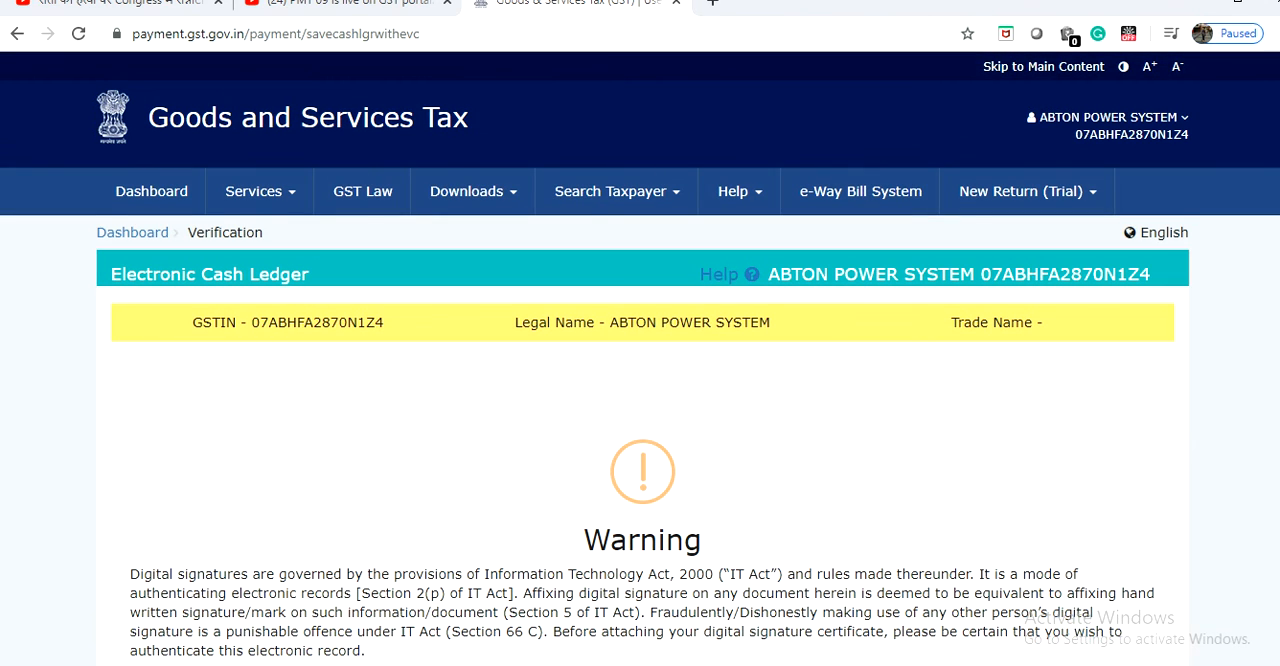
# Choose to file GST PMT-09 with EVC and agree to proceed with the filing.
pyautogui.scroll(-3, 640, 360)
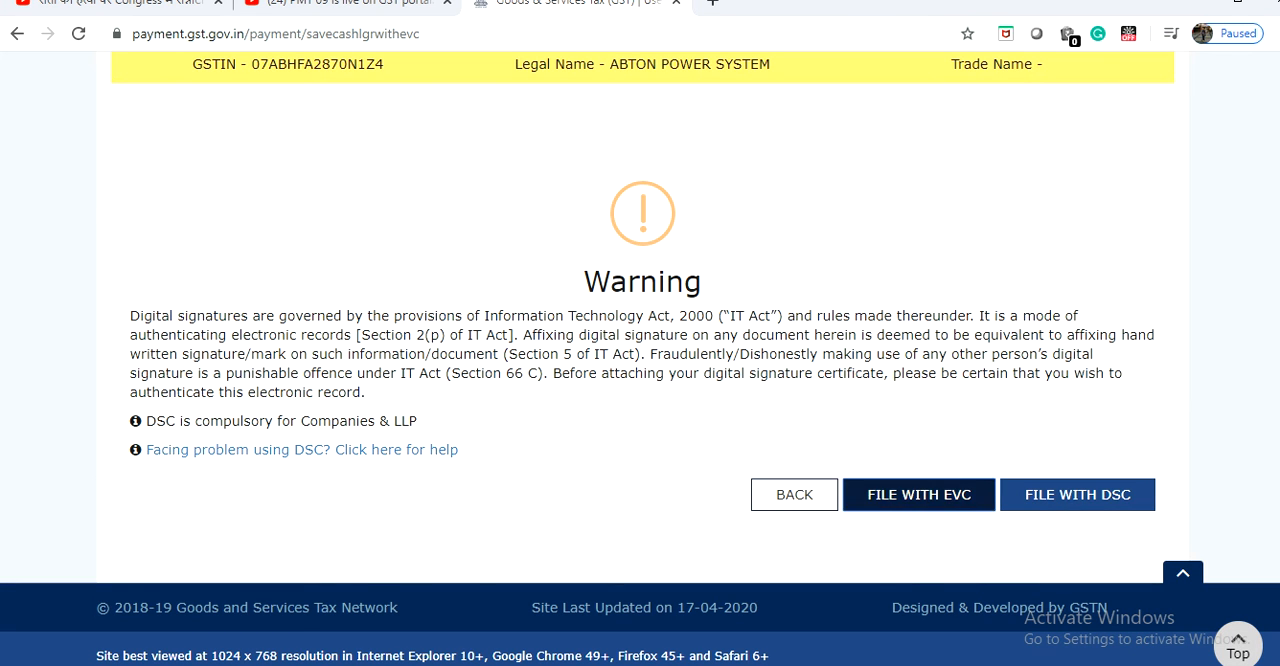
pyautogui.click(919, 494)
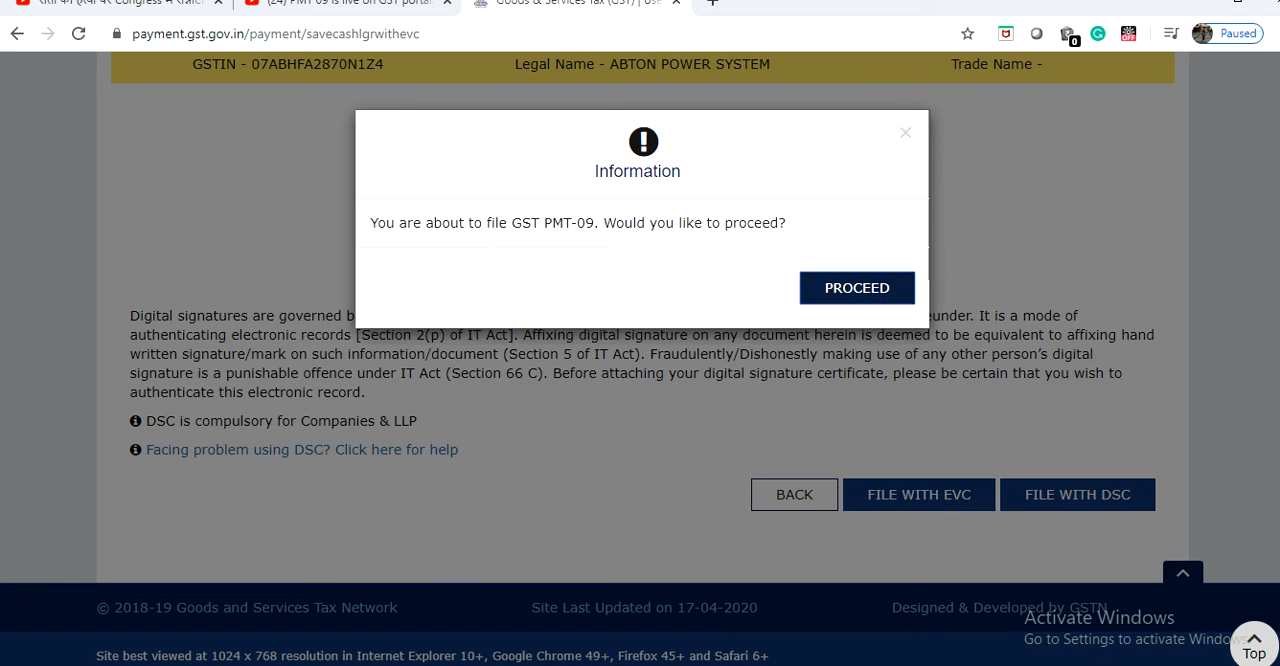
pyautogui.click(857, 287)
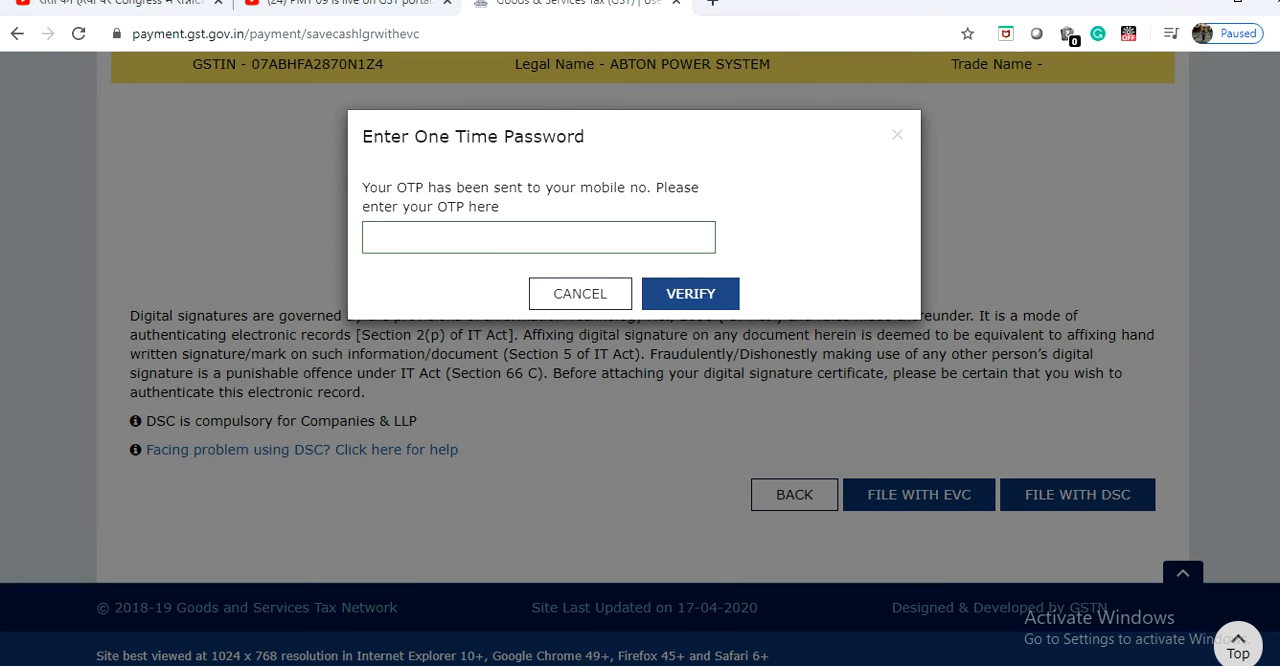
# Enter the one-time password sent to the registered mobile, verify it, and close the filing acknowledgement.
pyautogui.click(538, 238)
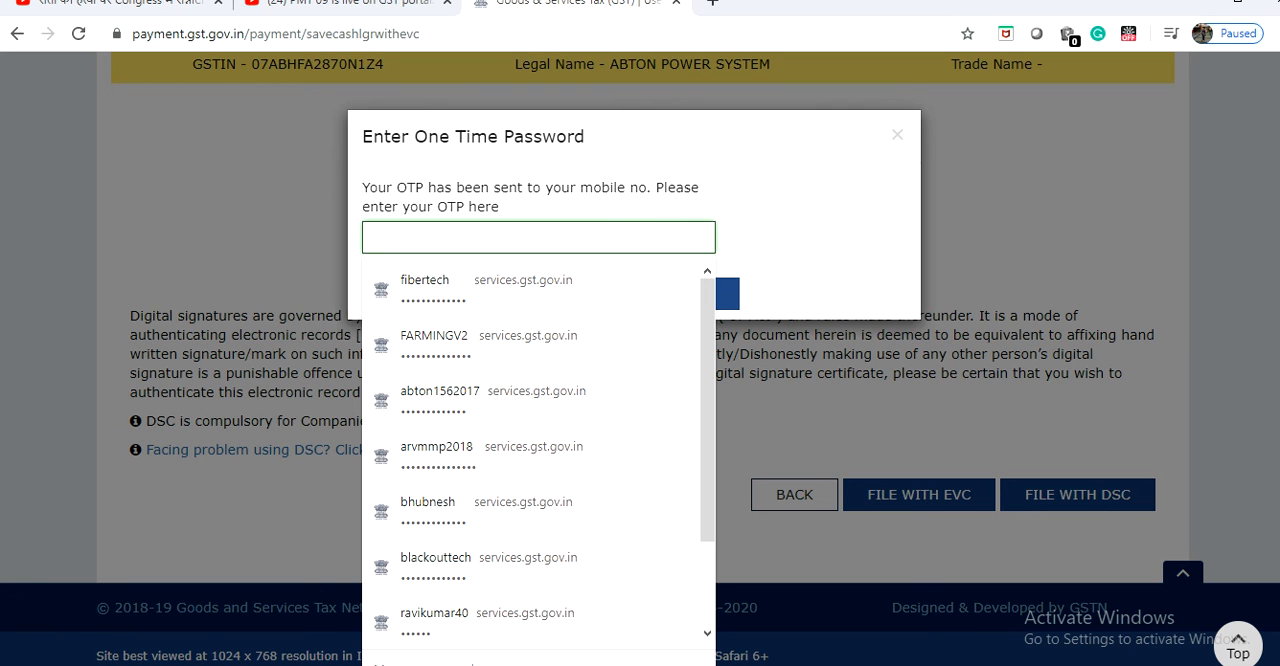
pyautogui.write('••••••')
pyautogui.click(800, 240)
pyautogui.click(691, 294)
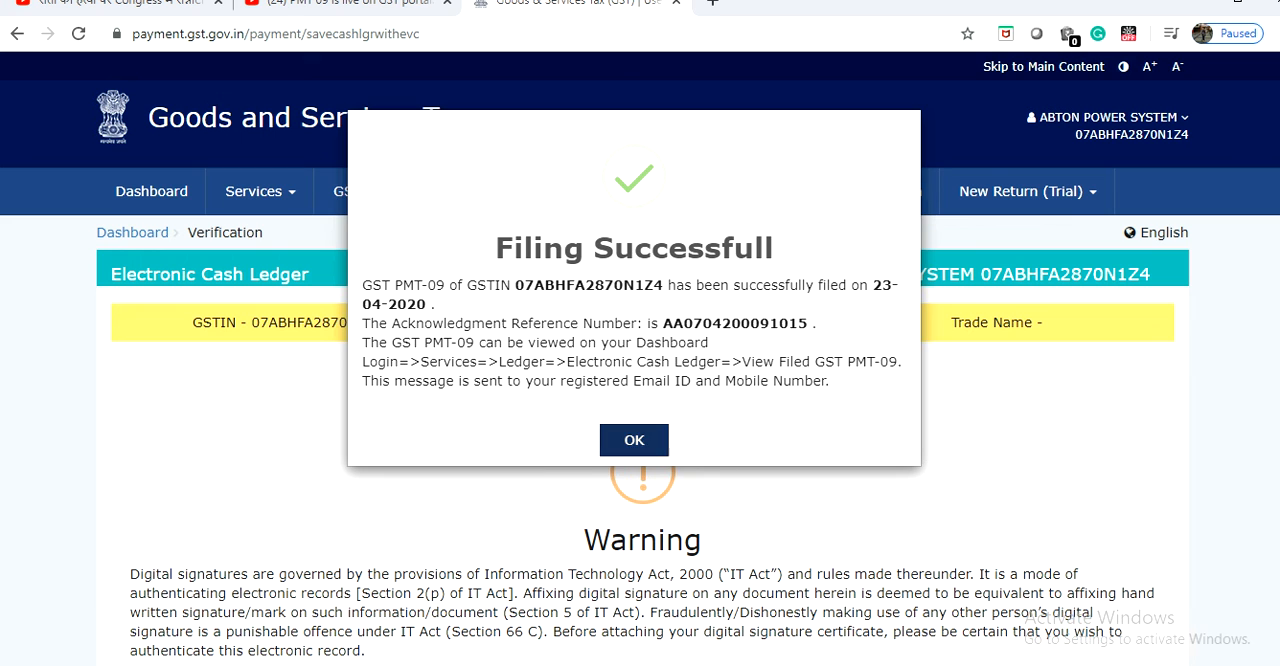
pyautogui.click(634, 440)
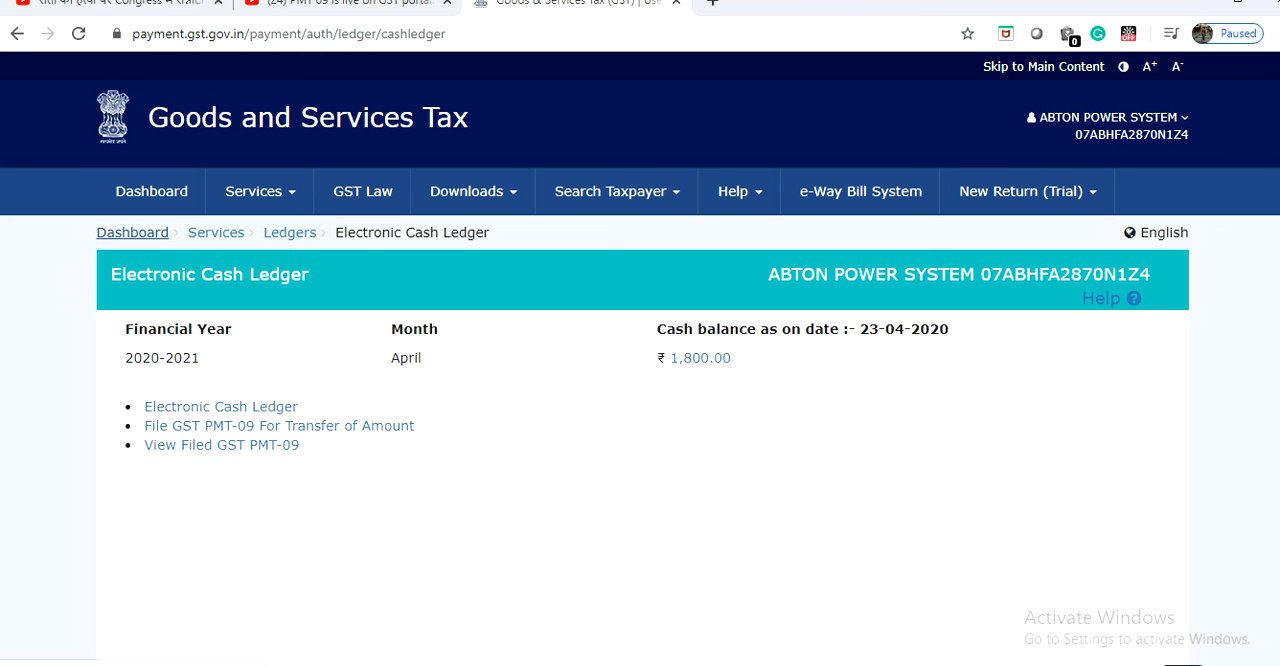
# Check the ledger balances on the dashboard, and return to the Electronic Cash Ledger page.
pyautogui.click(132, 232)
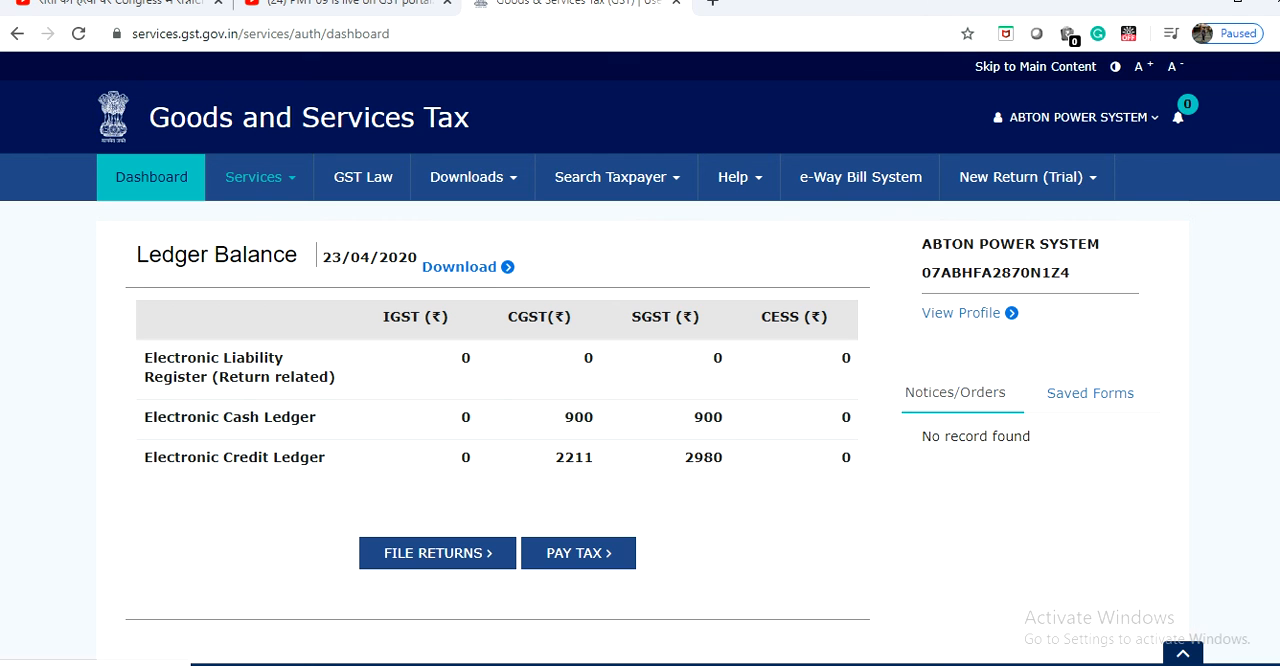
pyautogui.click(260, 177)
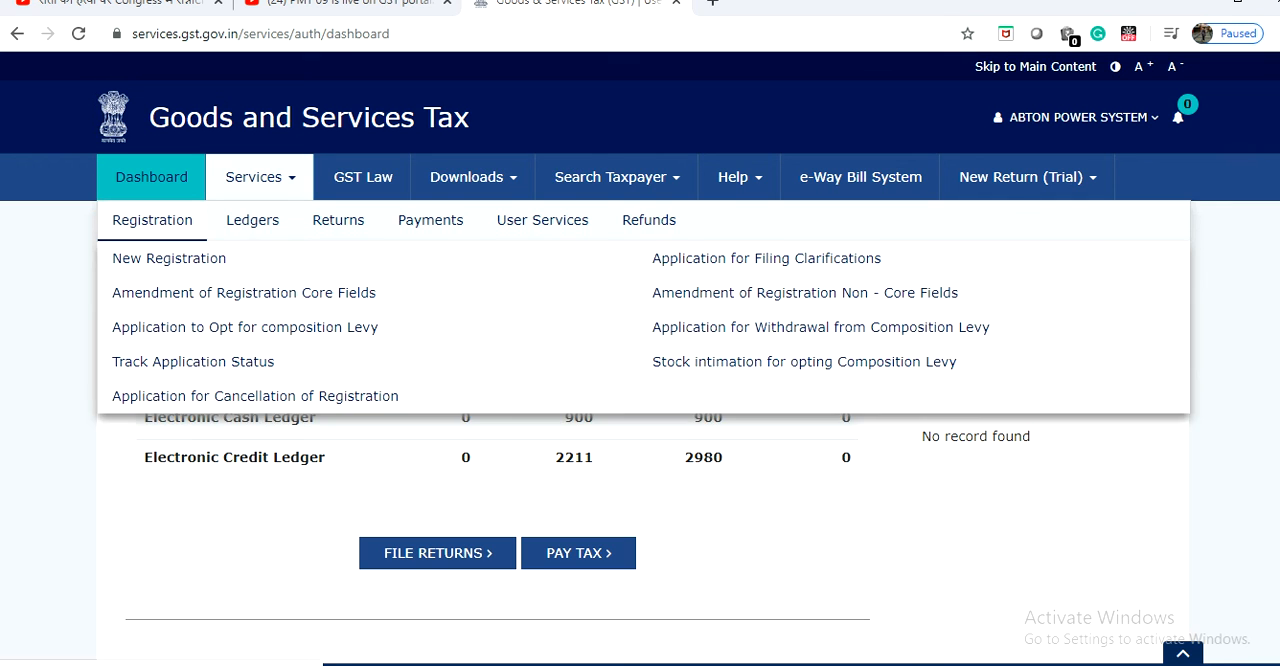
pyautogui.moveTo(252, 220)
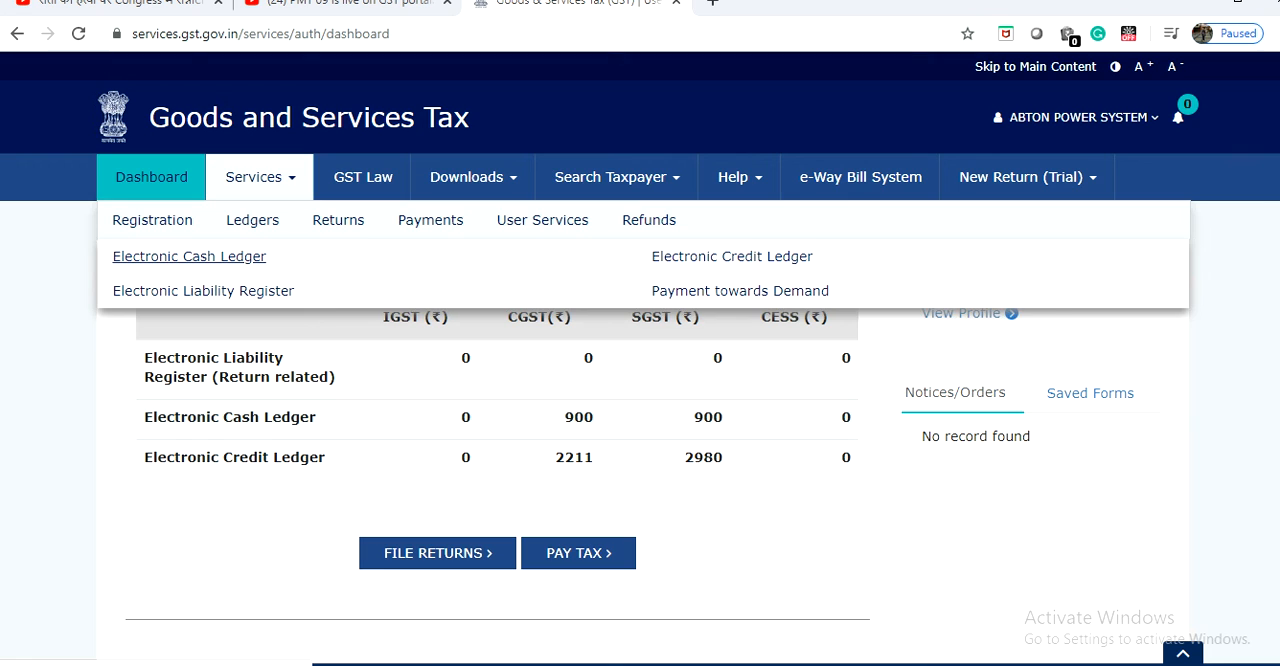
pyautogui.click(189, 256)
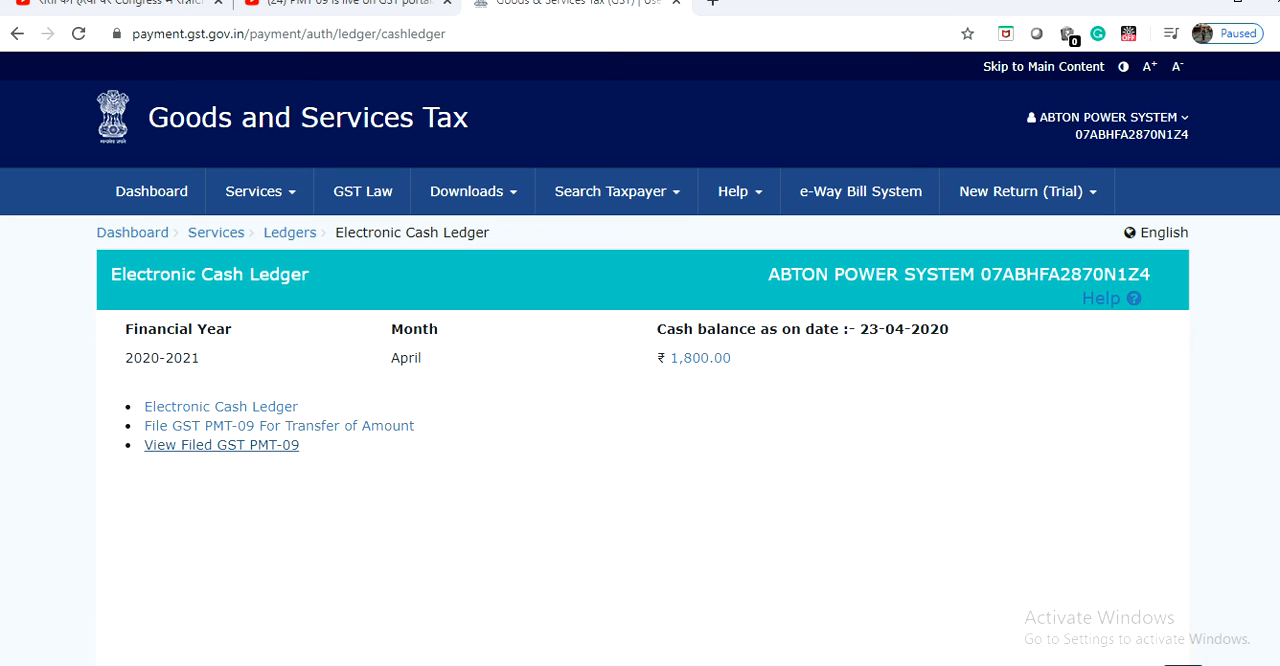
# Open the search for filed GST PMT-09 forms and set it to search by date.
pyautogui.click(224, 445)
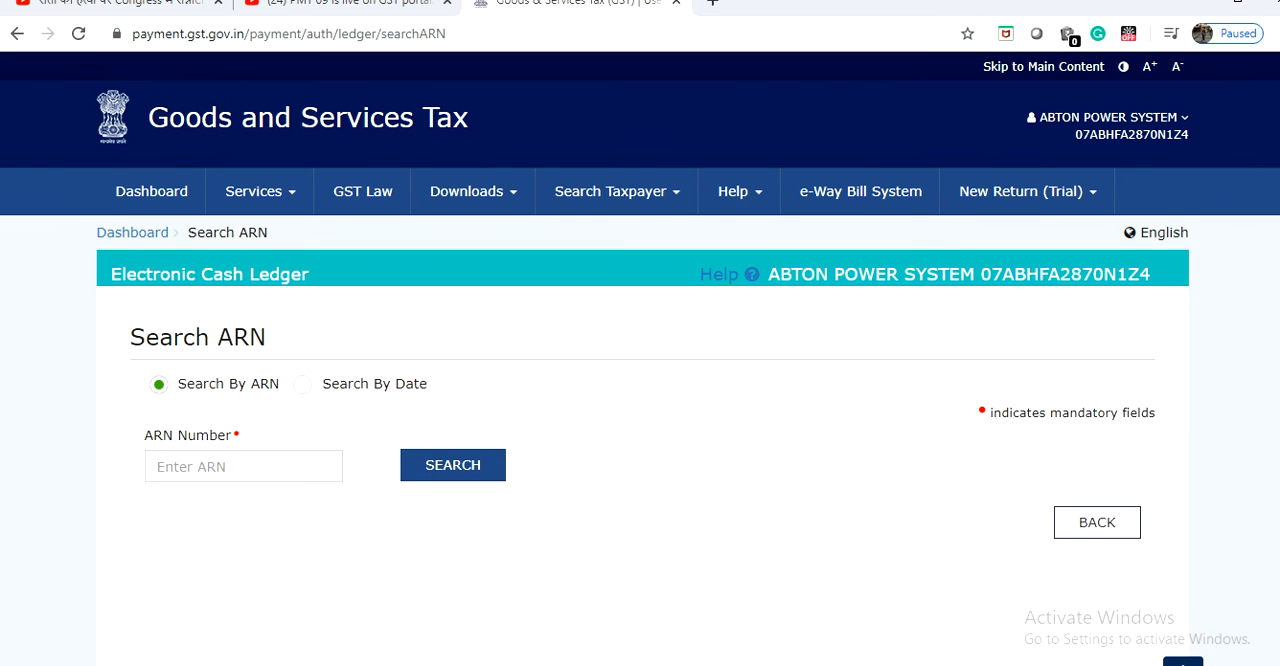
pyautogui.click(303, 384)
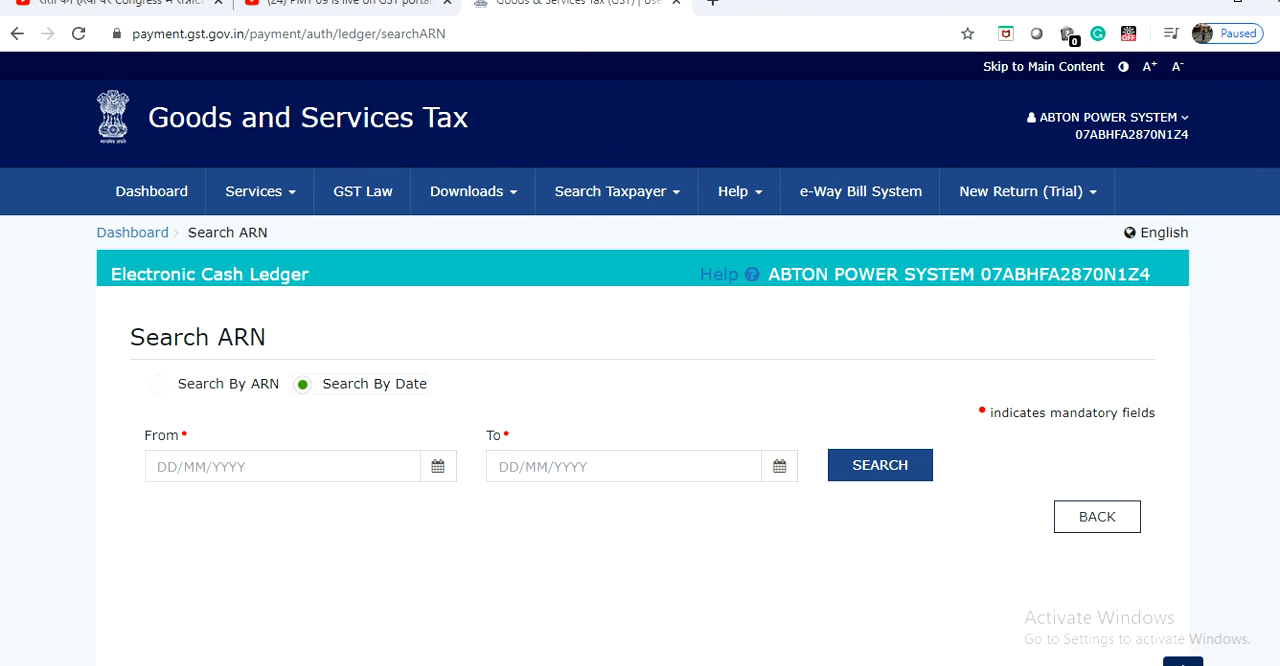